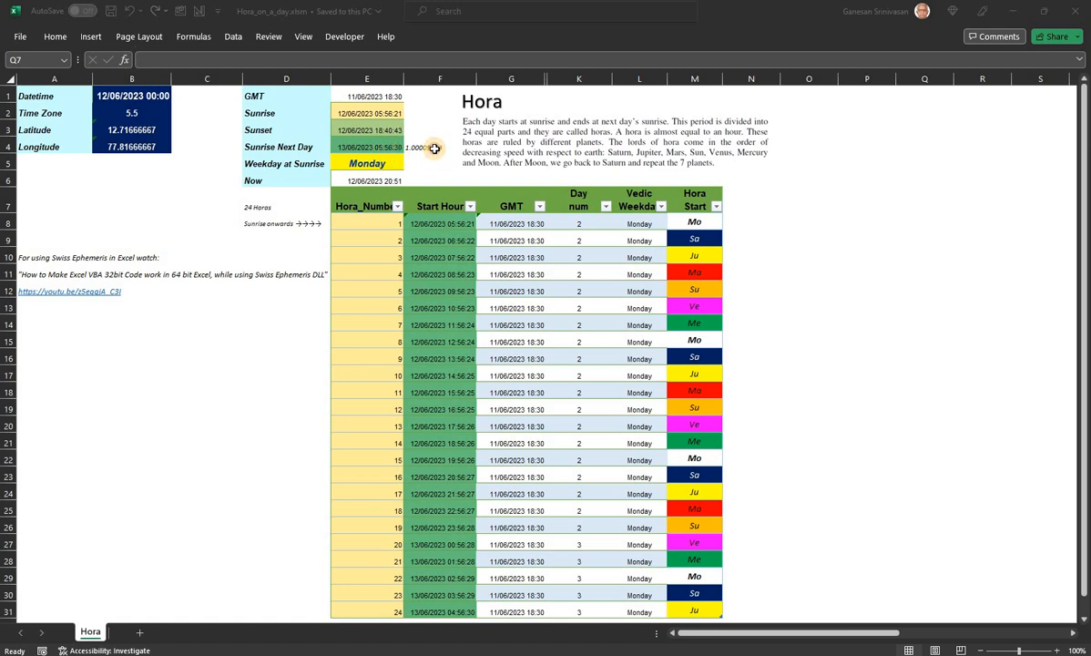
# - Inspect the day-length formula in F4, then check the first Sunday entry in the weekday planet table at AA7
pyautogui.click(435, 148)
pyautogui.click(434, 148)
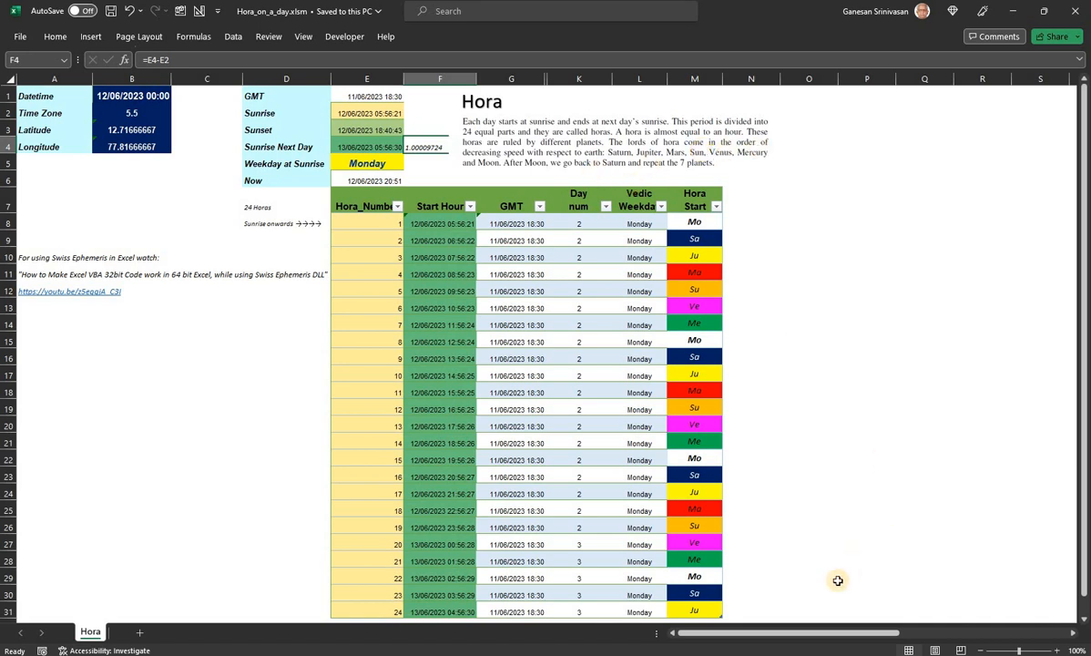
pyautogui.moveTo(809, 630); pyautogui.dragTo(1014, 629)
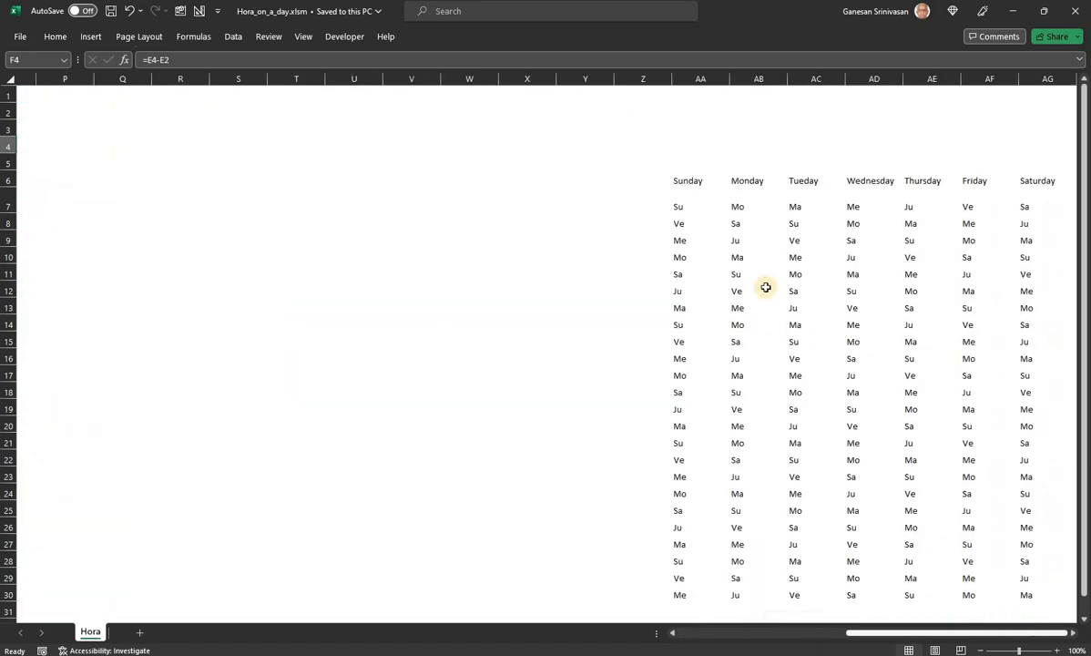
pyautogui.click(680, 207)
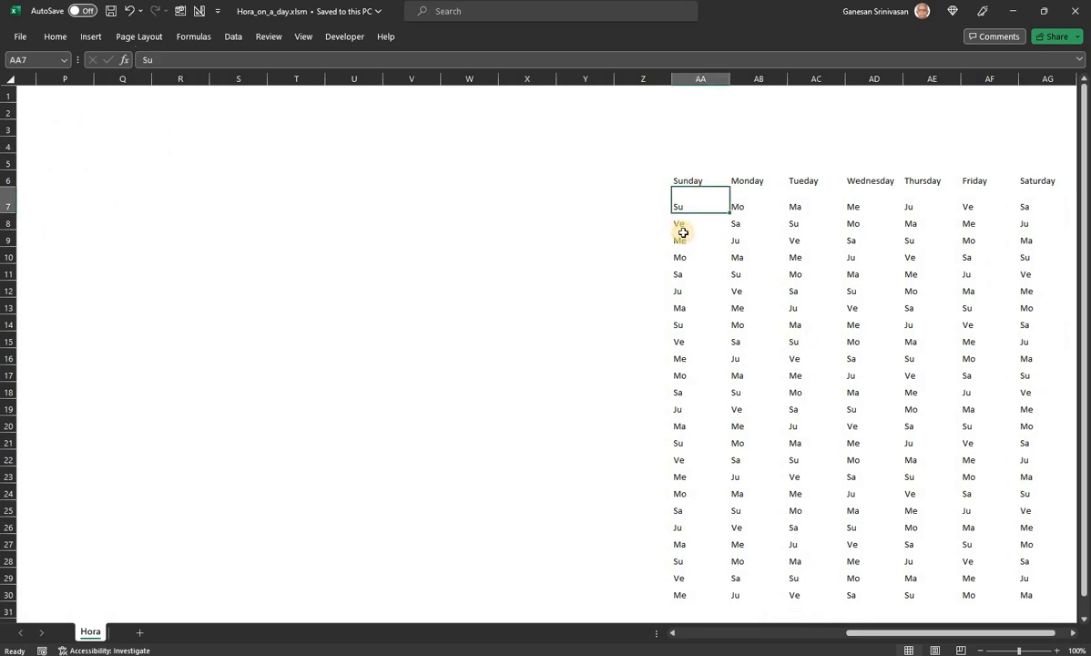
# - Examine the Saturday column's planet order entry by entry from AG7 to AG13, then its last entry in AG30
pyautogui.click(1034, 208)
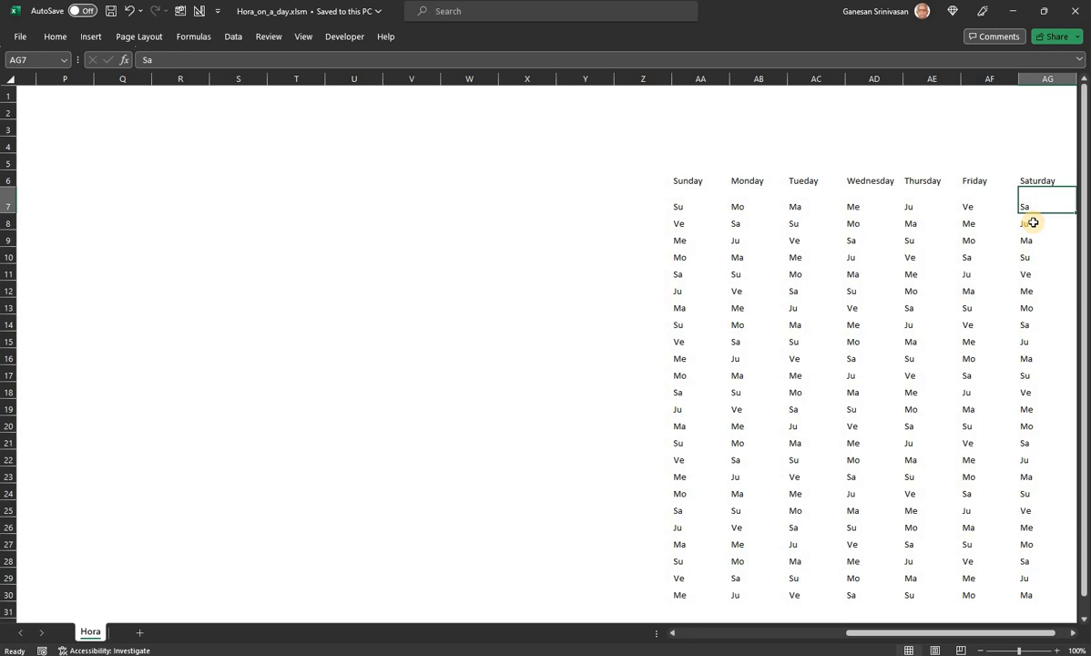
pyautogui.click(1034, 223)
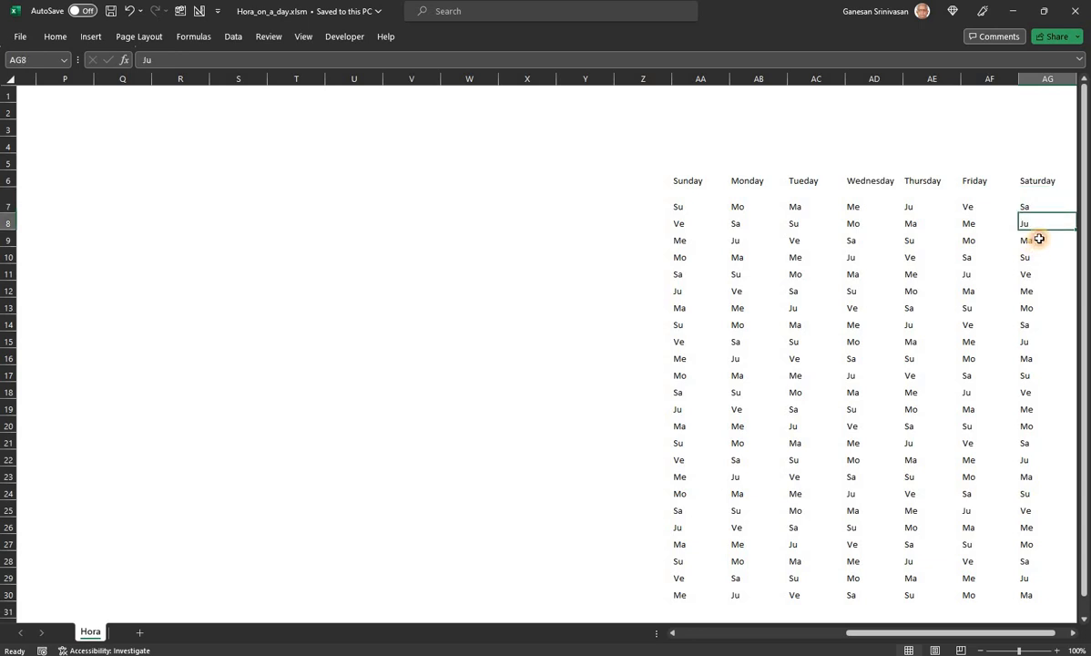
pyautogui.click(1037, 241)
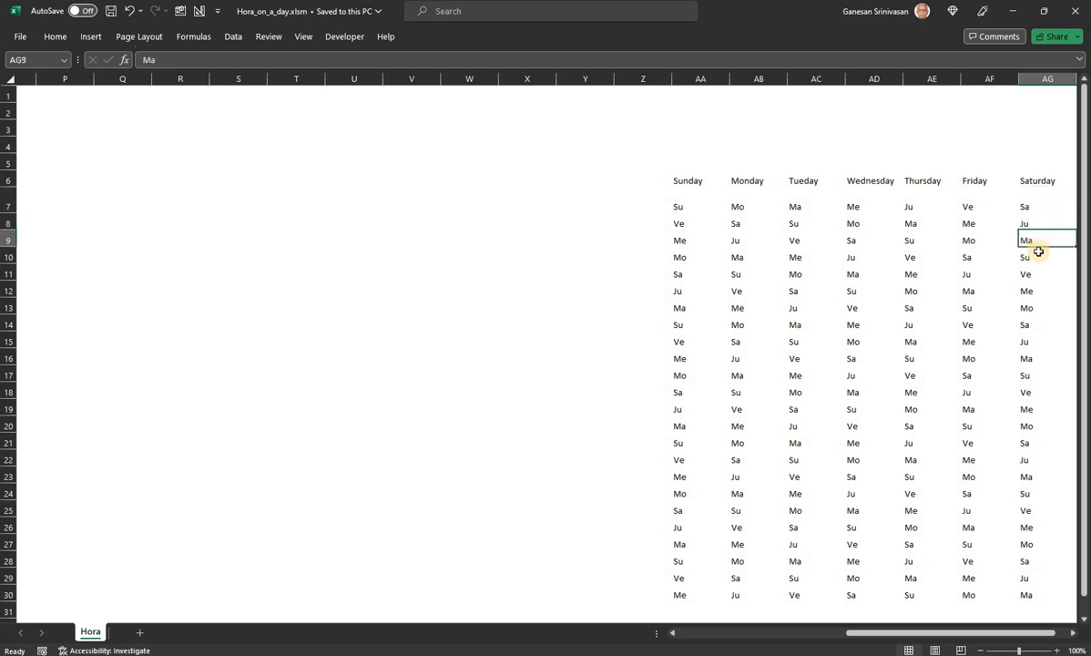
pyautogui.click(1039, 254)
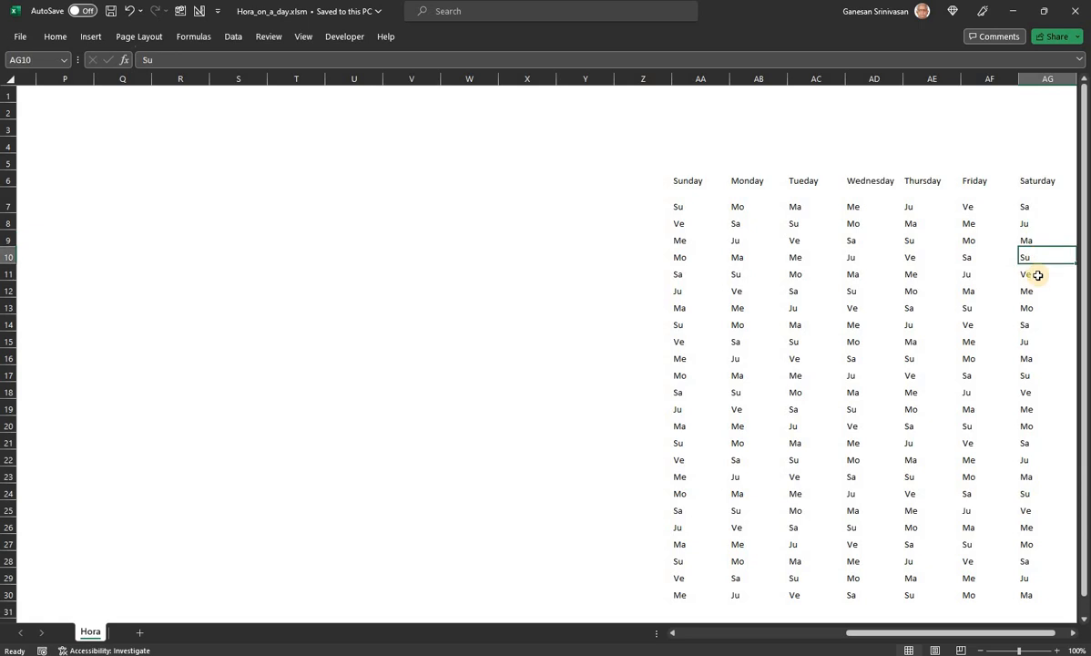
pyautogui.click(1037, 275)
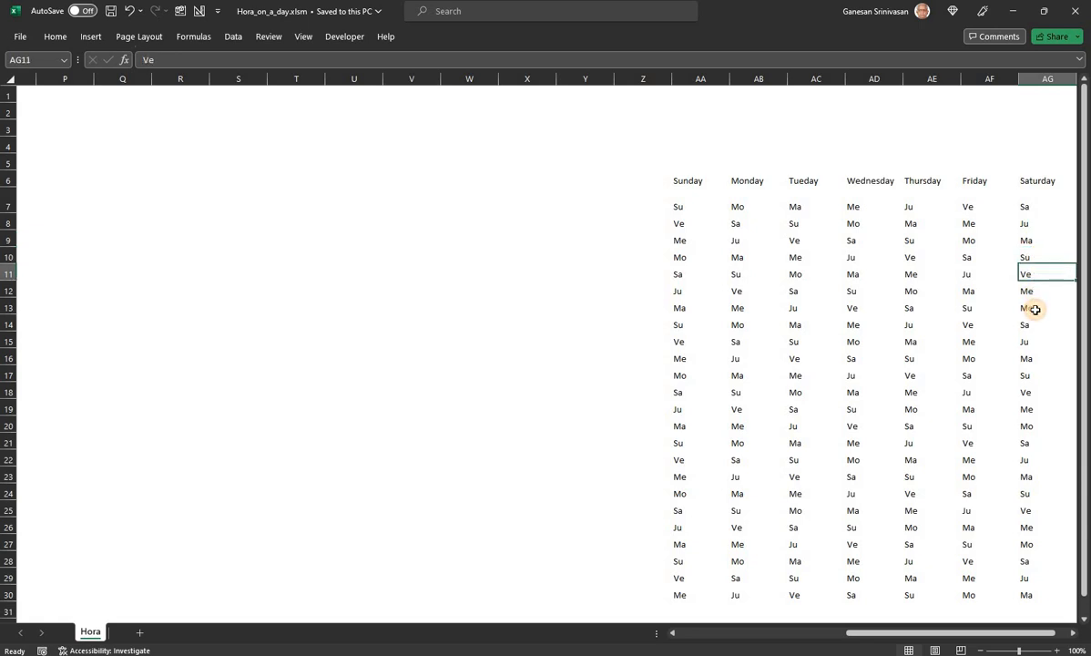
pyautogui.click(1037, 291)
pyautogui.click(1037, 308)
pyautogui.moveTo(1038, 207); pyautogui.dragTo(1041, 300)
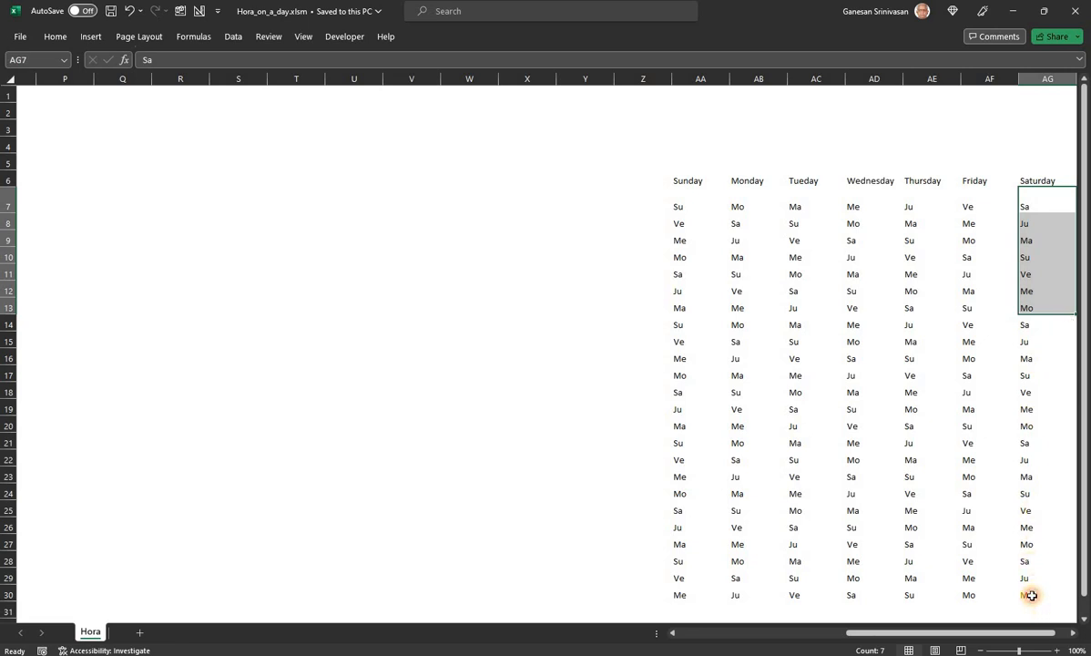
pyautogui.click(1032, 595)
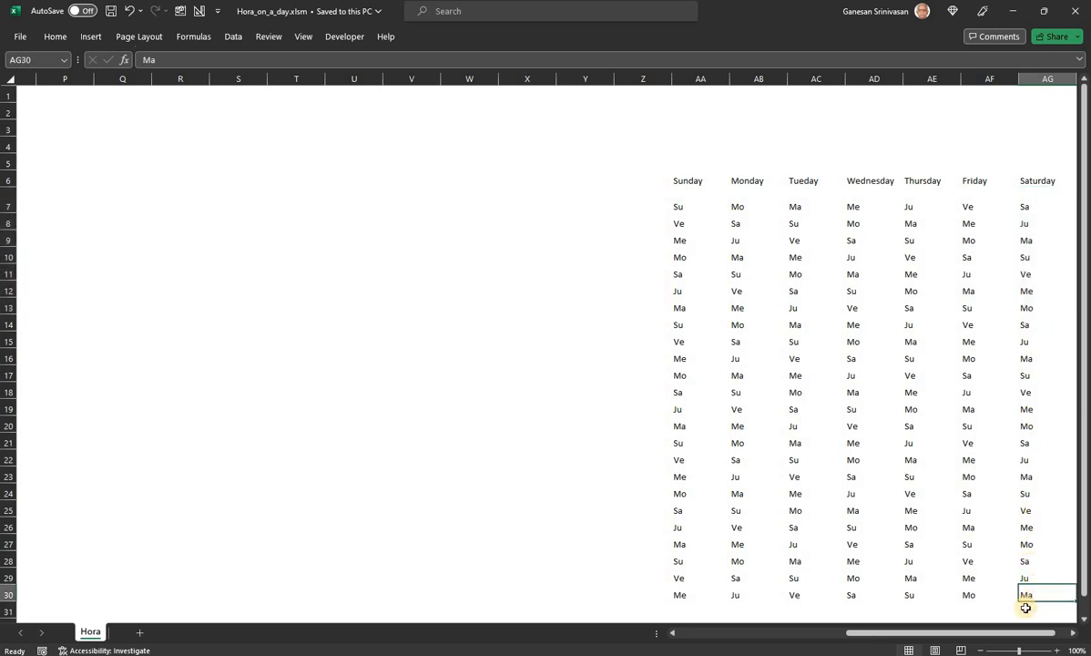
# - Compare the first hora planets of Sunday and Saturday in row 7 of the weekday table
pyautogui.click(666, 205)
pyautogui.click(685, 205)
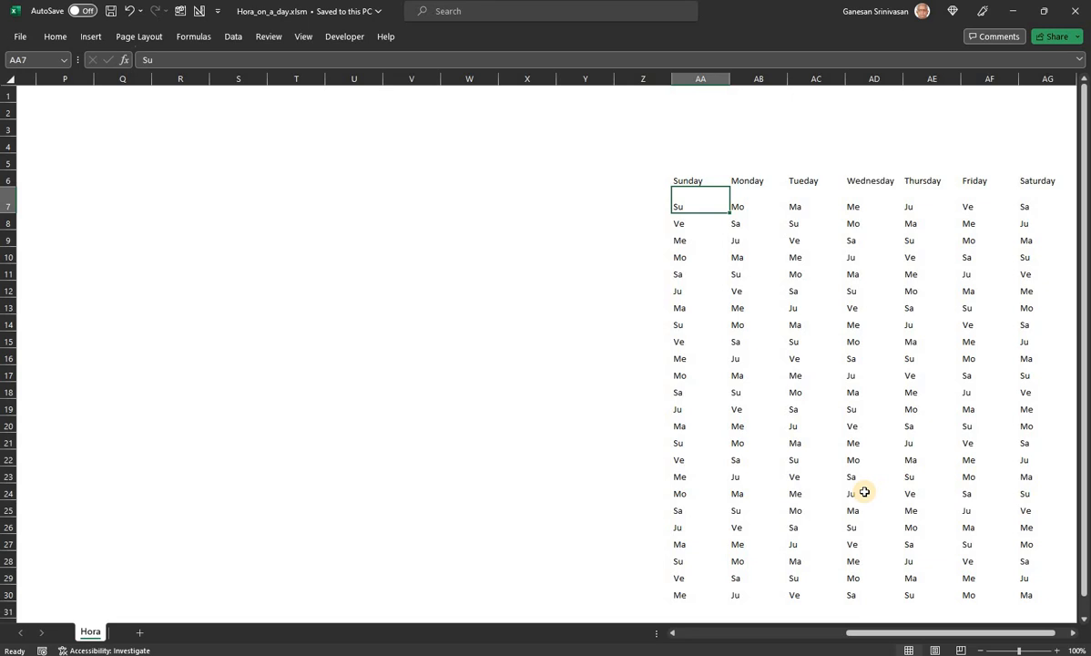
pyautogui.click(1041, 207)
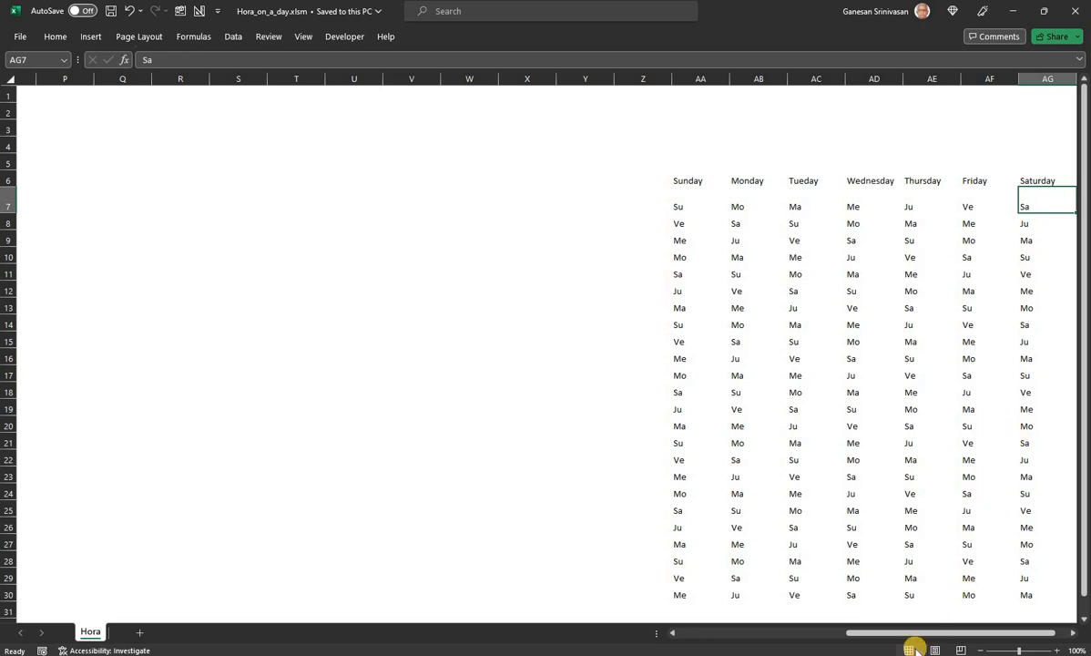
# - Return to the main hora table and review the Datetime, Time Zone, Latitude and Longitude rows in A1:A4
pyautogui.moveTo(774, 635); pyautogui.dragTo(726, 390)
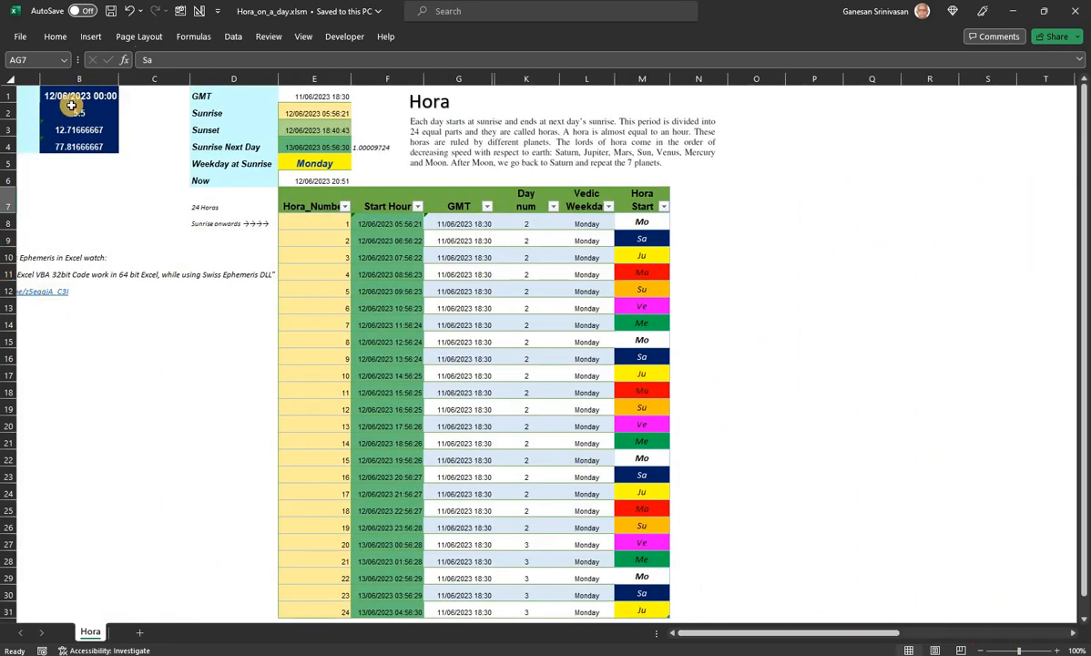
pyautogui.hotkey('ctrl', 'Home')
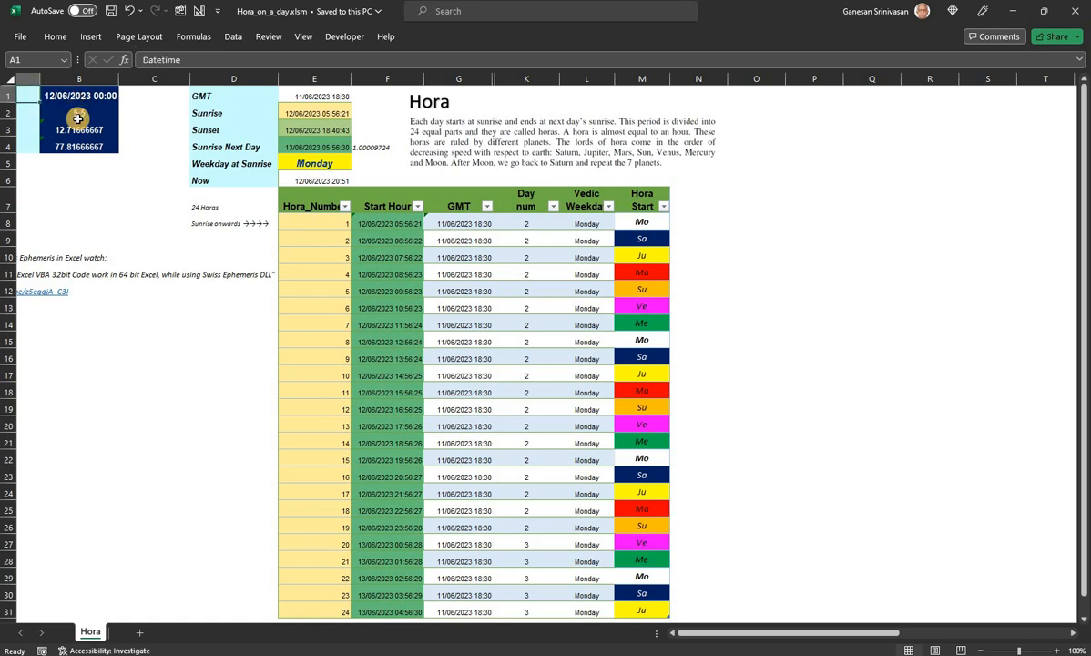
pyautogui.press('Down')
pyautogui.press('Down')
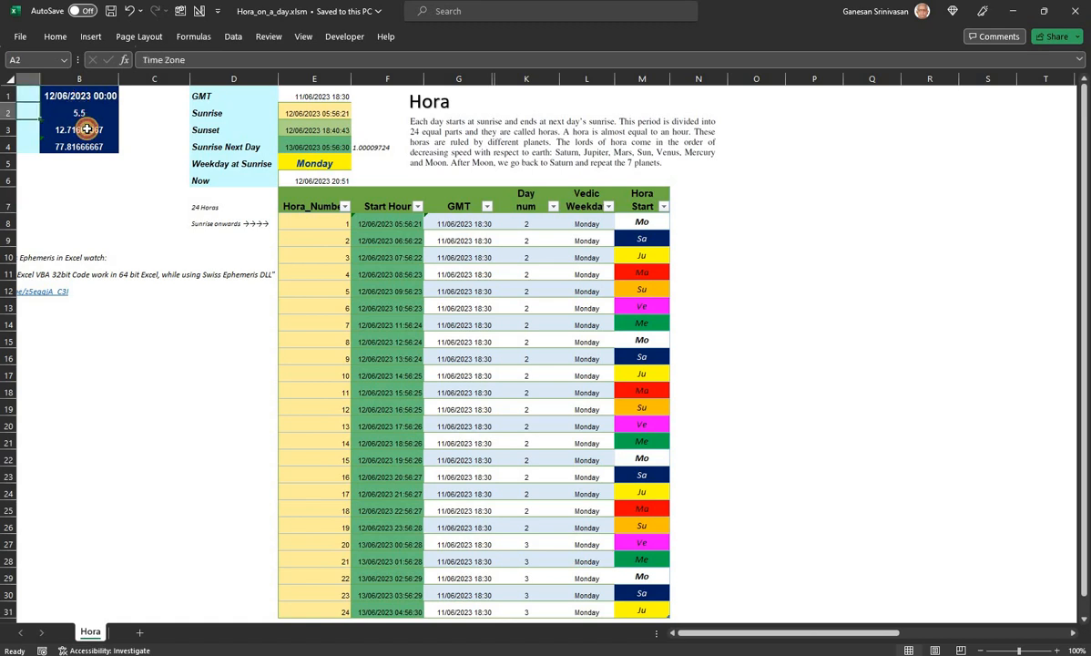
pyautogui.press('Down')
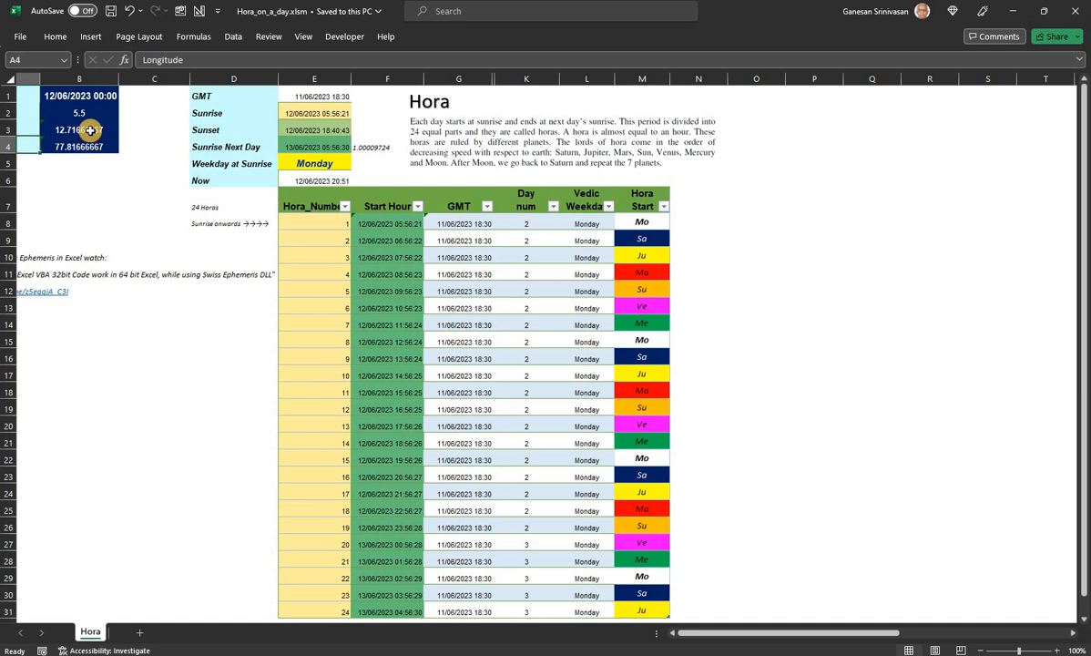
pyautogui.press('Up')
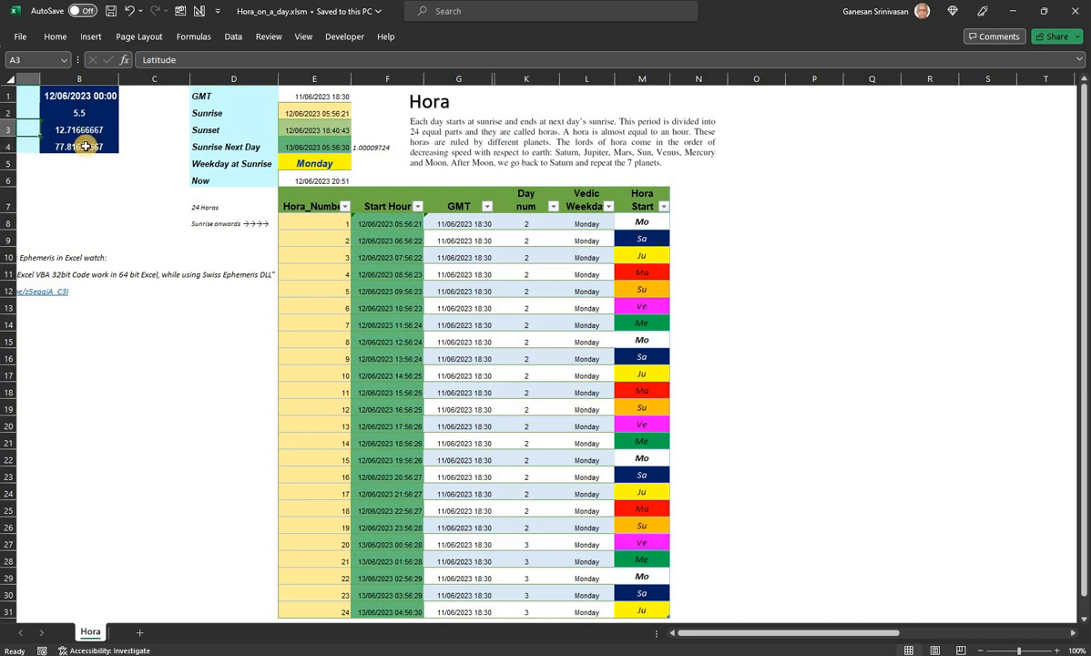
pyautogui.press('Down')
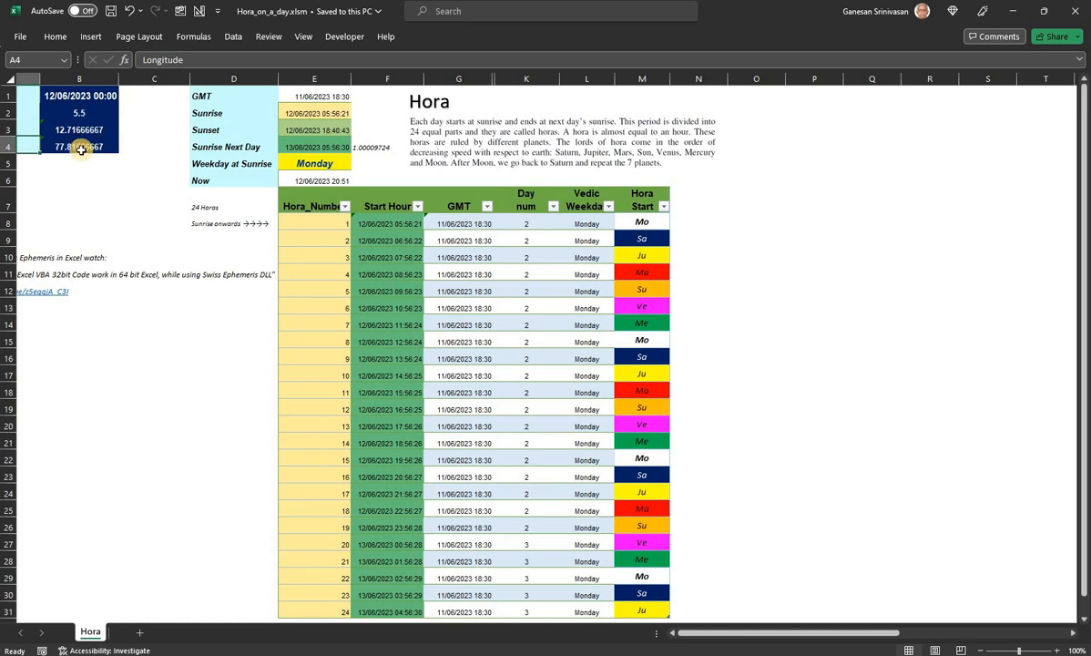
pyautogui.press('Up')
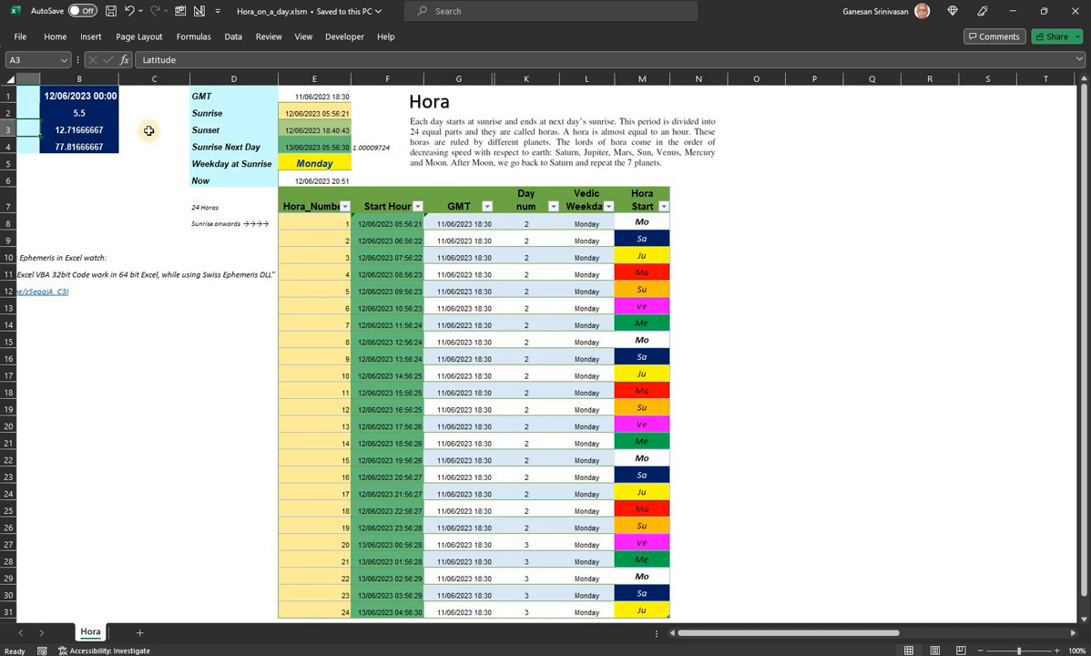
pyautogui.moveTo(83, 96); pyautogui.dragTo(84, 147)
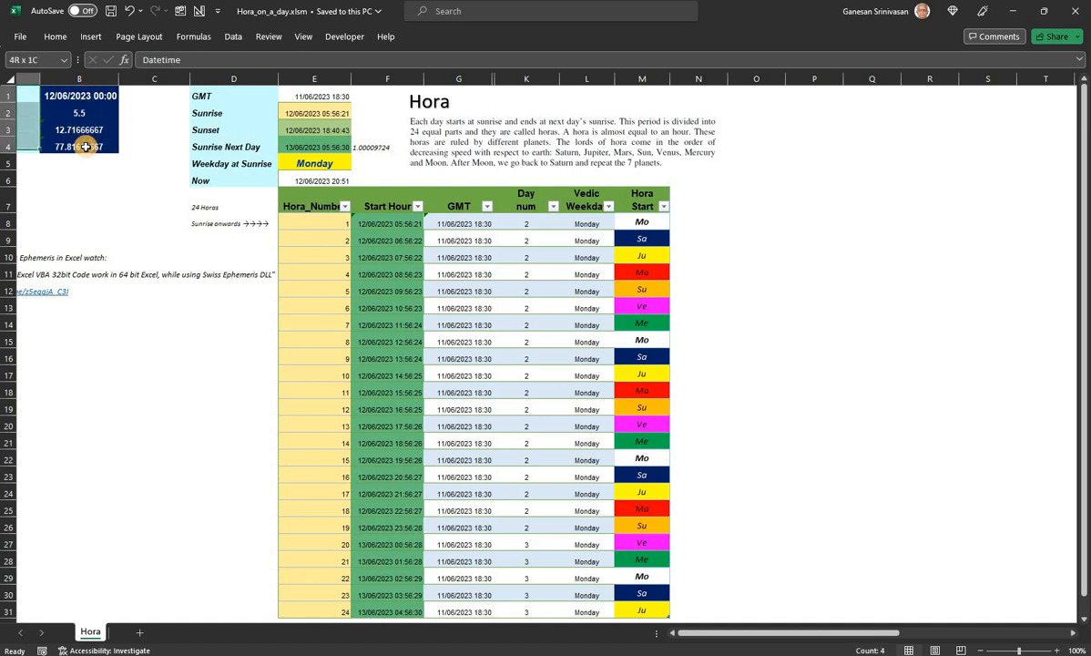
# - Check the Sunrise row and inspect the Sunrise Next Day formula in E4
pyautogui.click(316, 112)
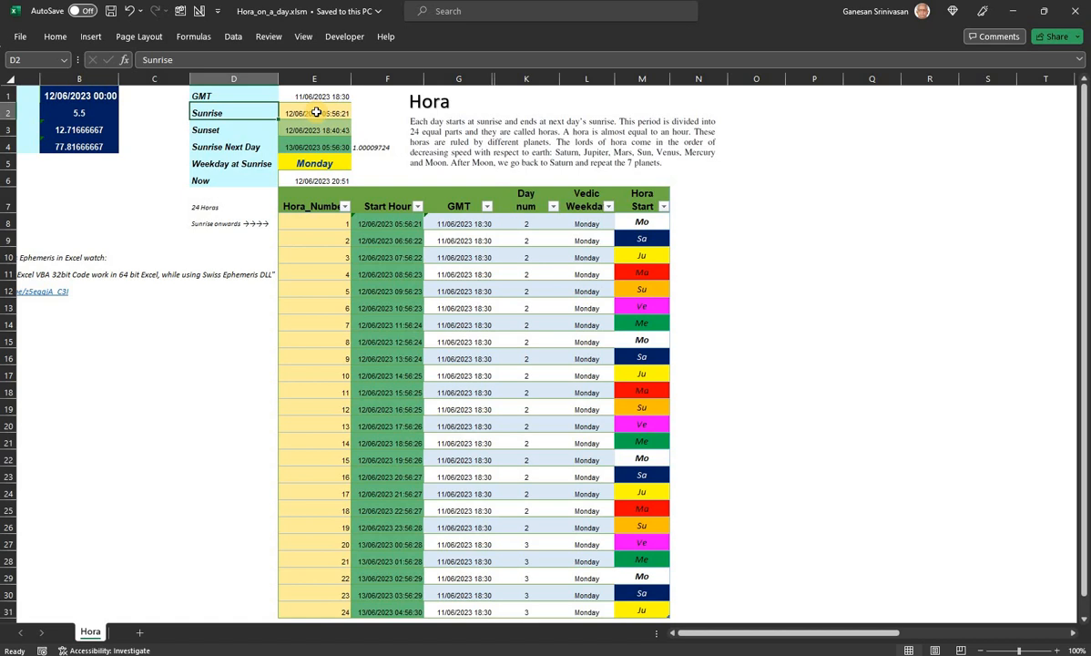
pyautogui.click(203, 150)
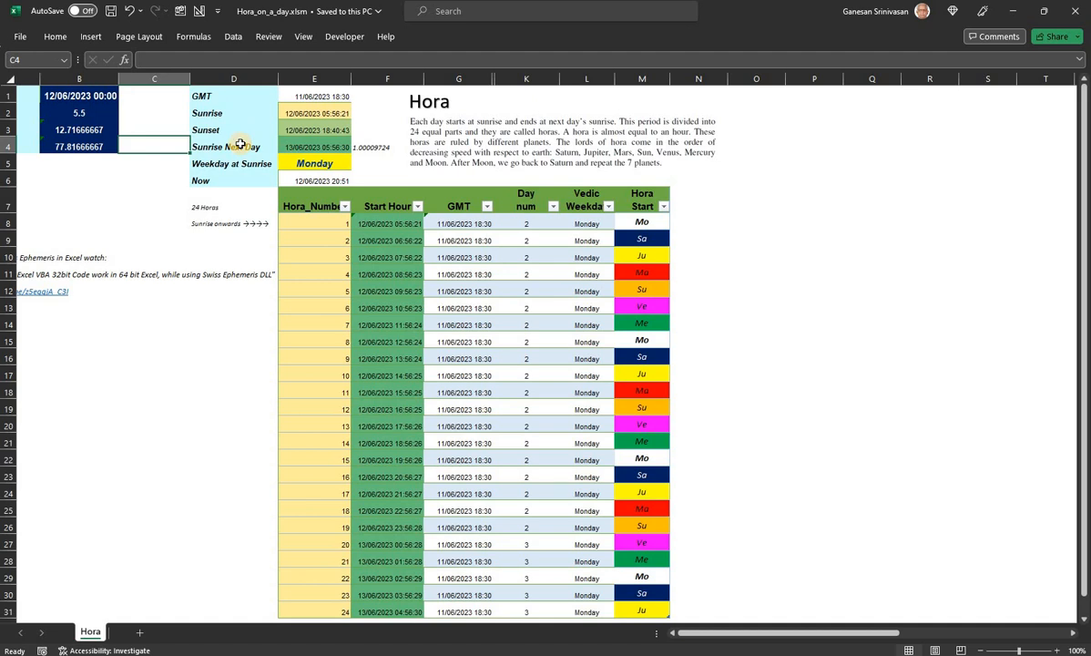
pyautogui.press('Right')
pyautogui.press('Right')
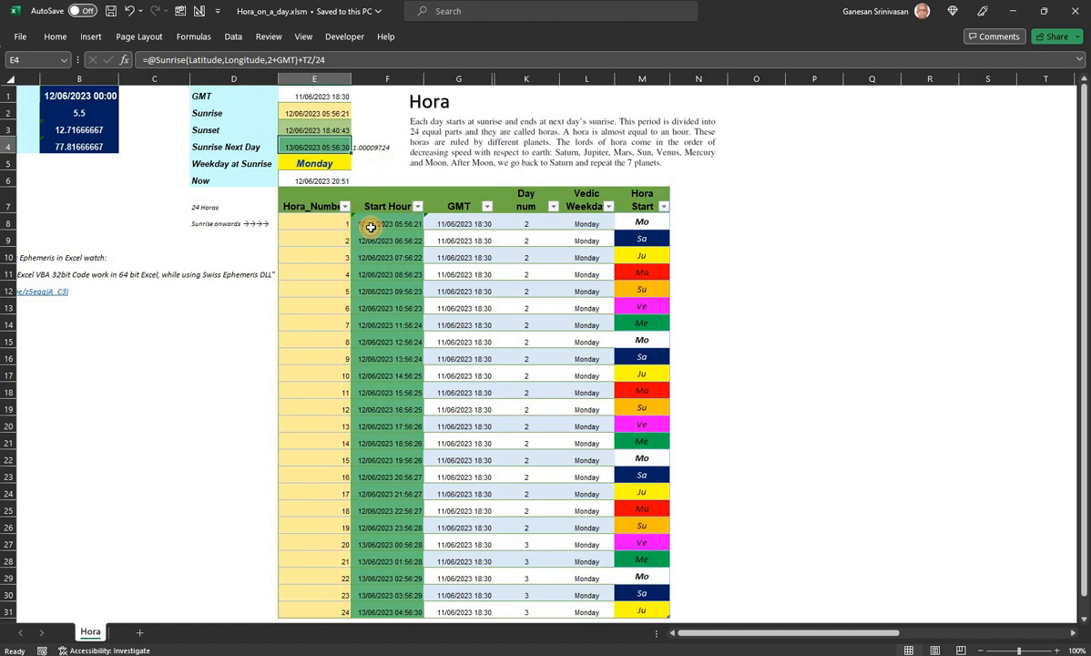
# - Examine the first hora numbers in E8 and E9 and the first Start Hour formula in F8
pyautogui.press('Down')
pyautogui.press('Down')
pyautogui.press('Down')
pyautogui.press('Down')
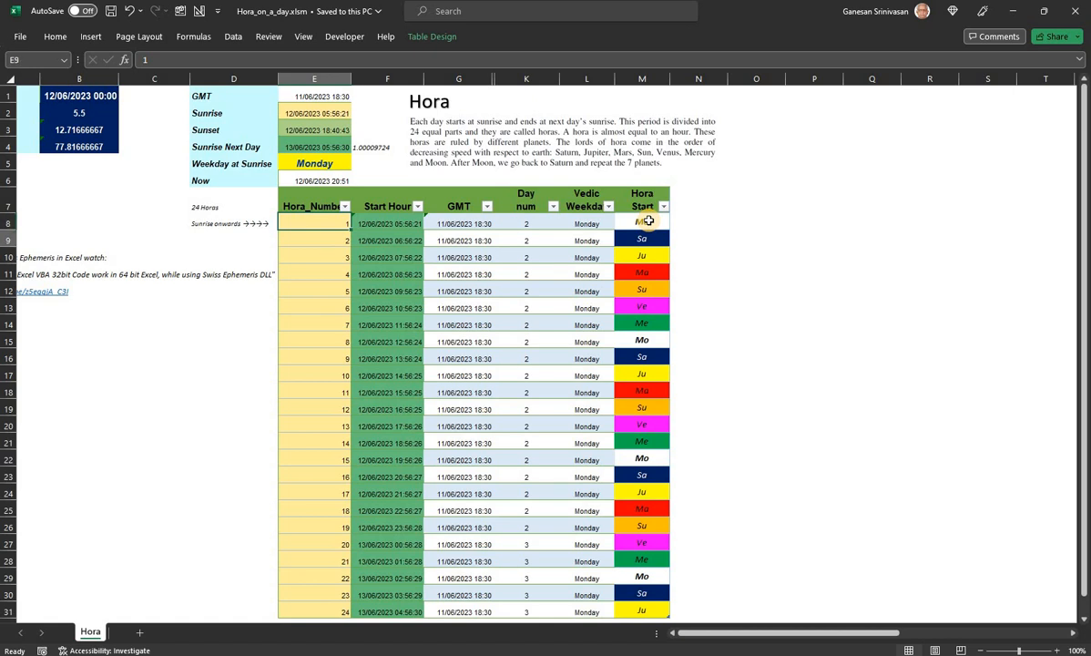
pyautogui.press('Down')
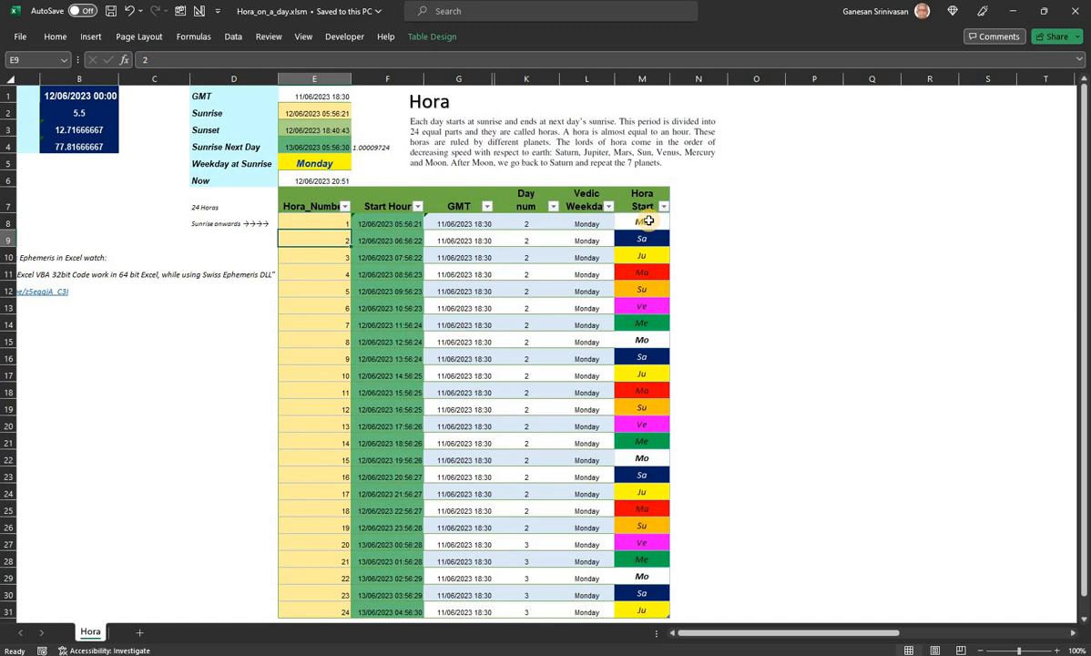
pyautogui.press('Up')
pyautogui.press('Right')
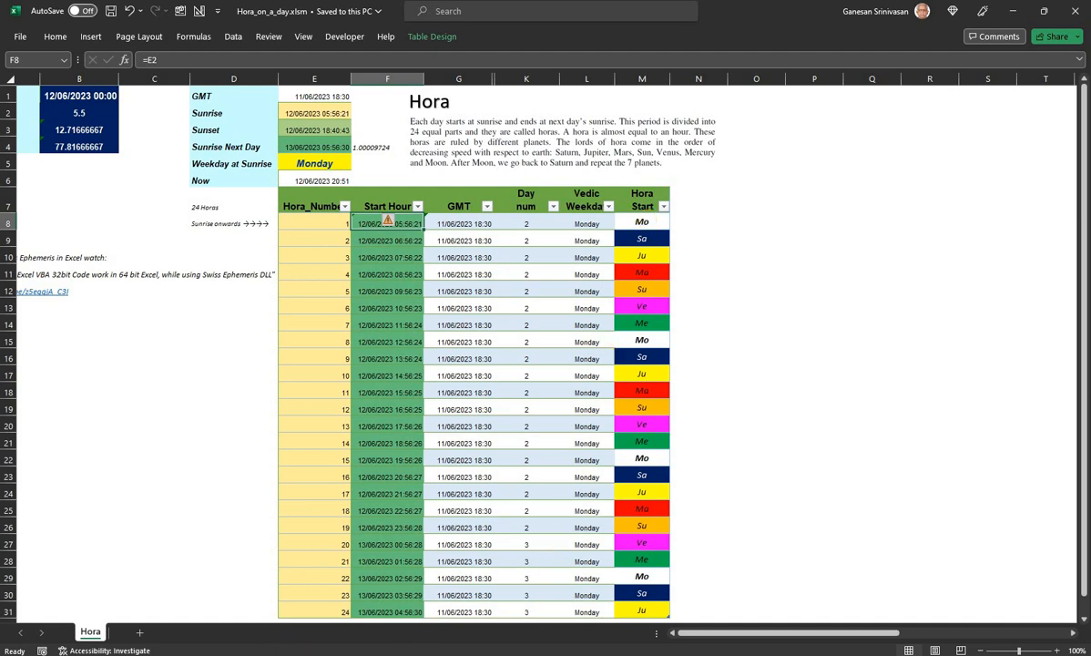
# - Switch to Jagannatha Hora, place its window beside the worksheet and review the natal chart's date, place, sunrise and sunset details
pyautogui.hotkey('alt', 'Tab')
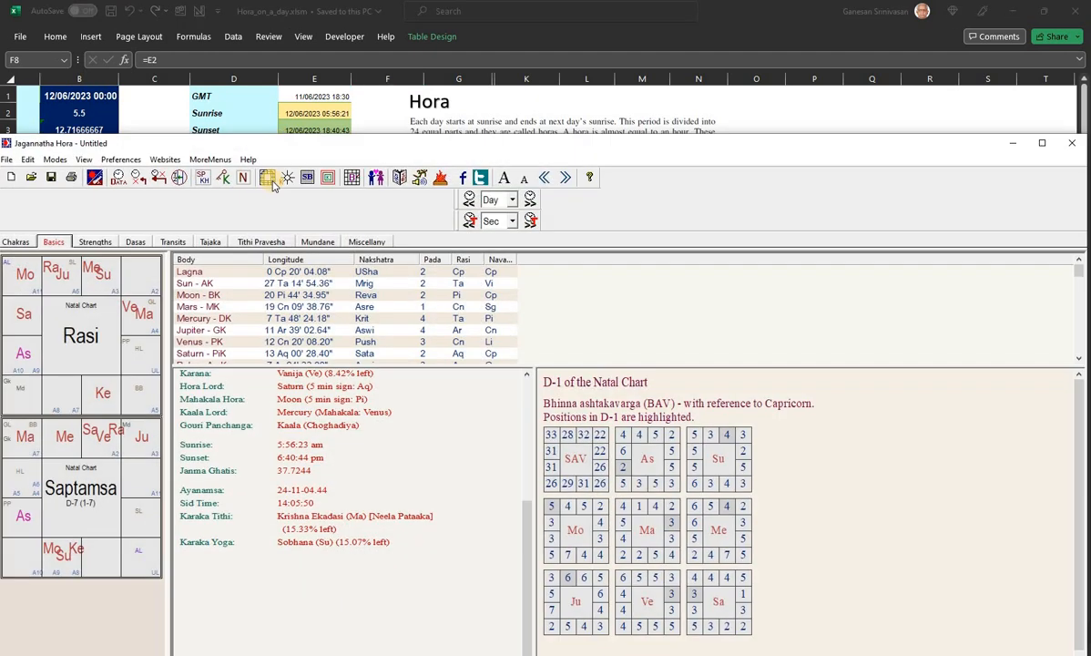
pyautogui.moveTo(294, 363); pyautogui.dragTo(326, 450)
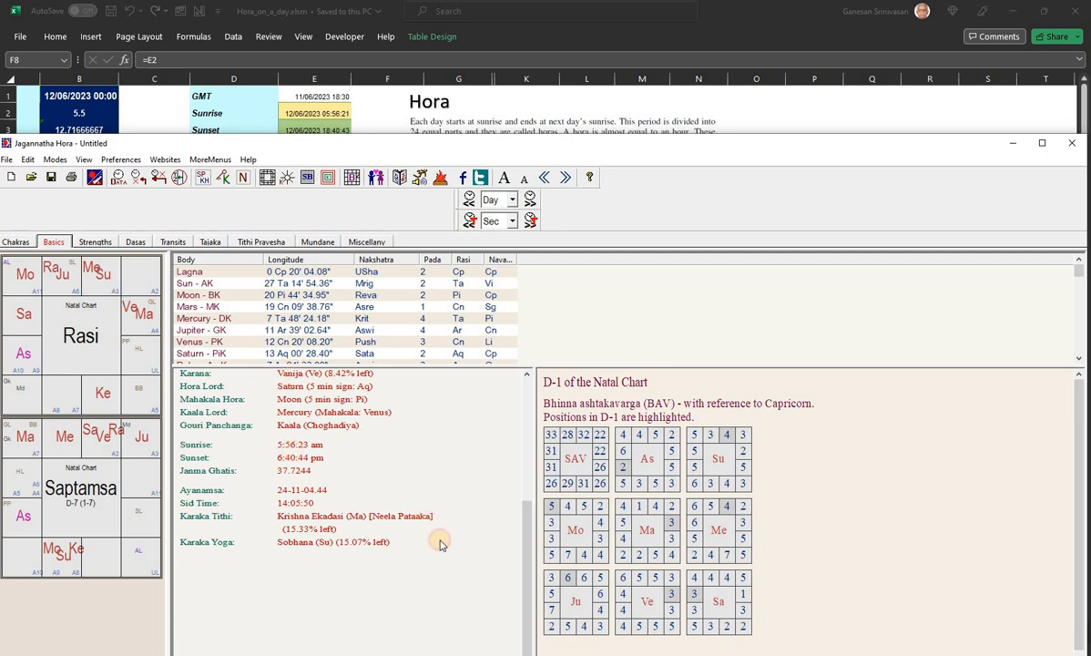
pyautogui.moveTo(523, 557); pyautogui.dragTo(418, 144)
pyautogui.moveTo(525, 89); pyautogui.dragTo(852, 56)
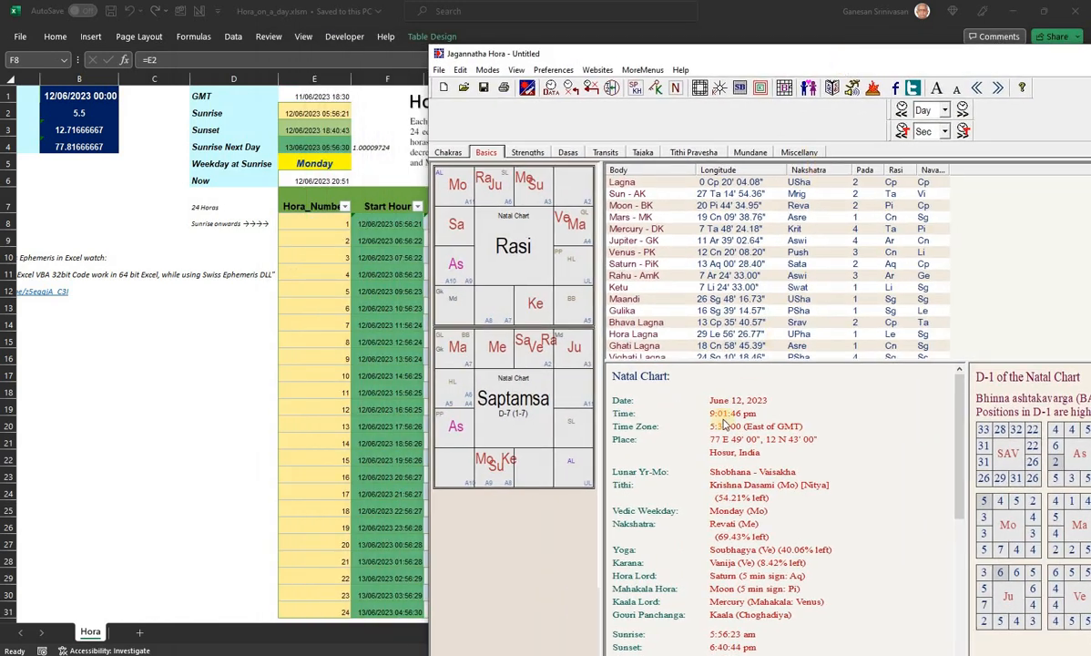
pyautogui.scroll(-5, 669, 551)
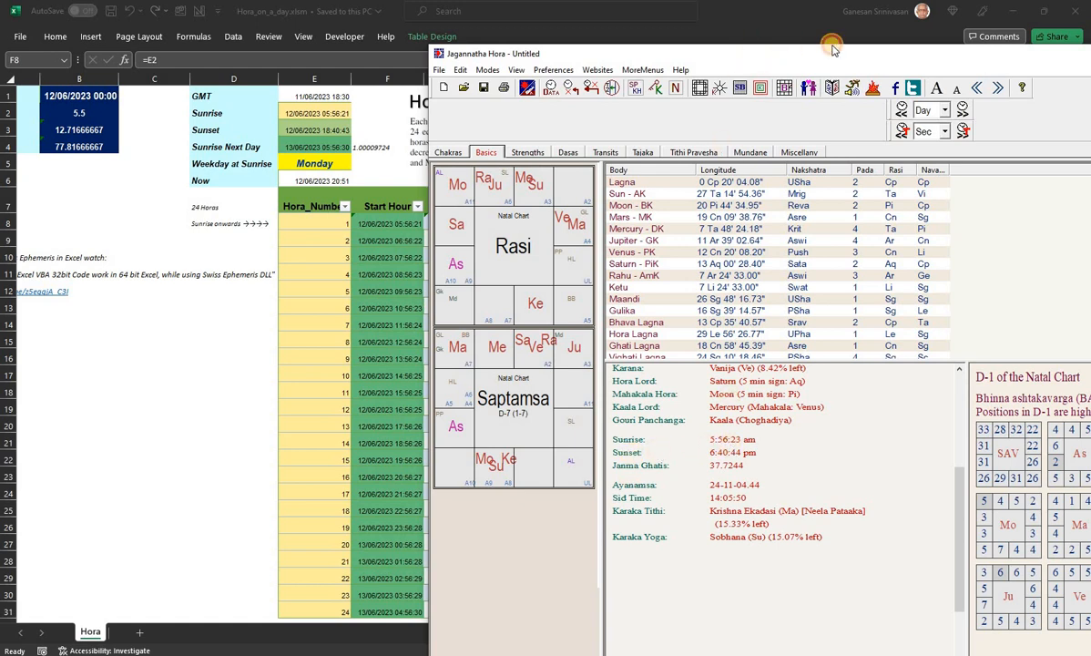
# - Reposition the Jagannatha Hora window over the worksheet to compare its sunrise, sunset and hora lord with the hora table
pyautogui.moveTo(754, 59); pyautogui.dragTo(838, 54)
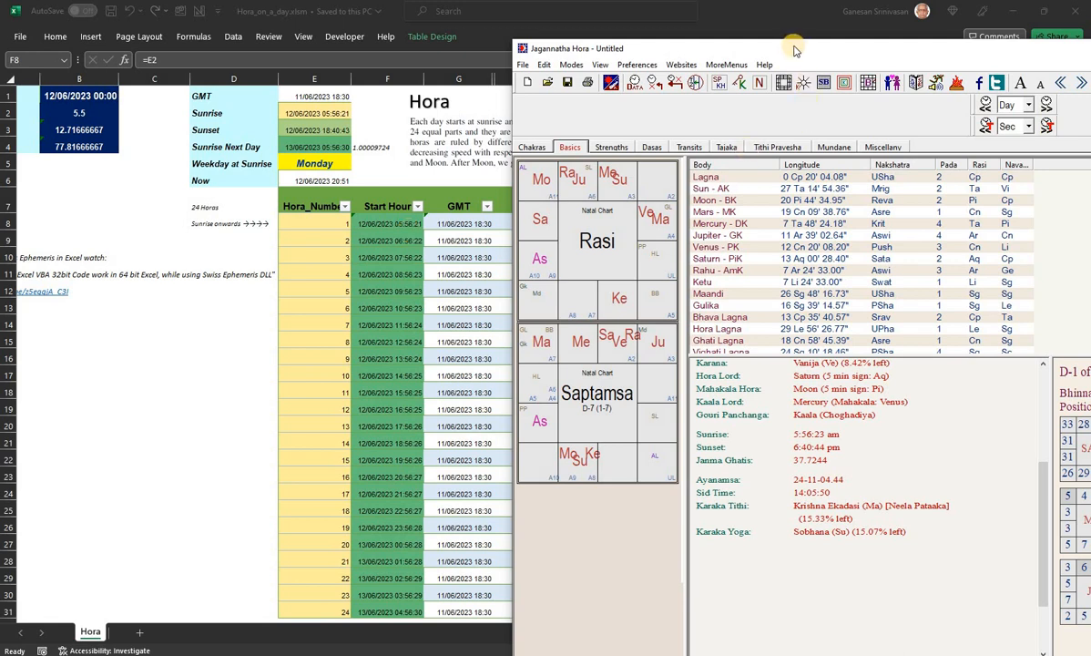
pyautogui.moveTo(922, 48); pyautogui.dragTo(1049, 47)
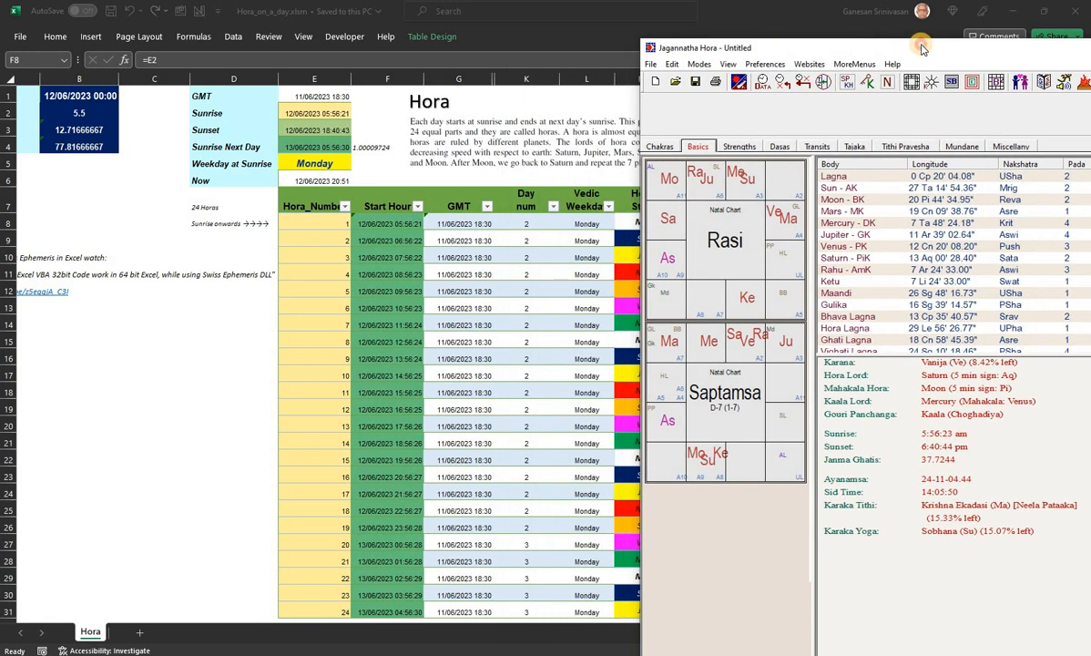
pyautogui.moveTo(733, 48); pyautogui.dragTo(687, 53)
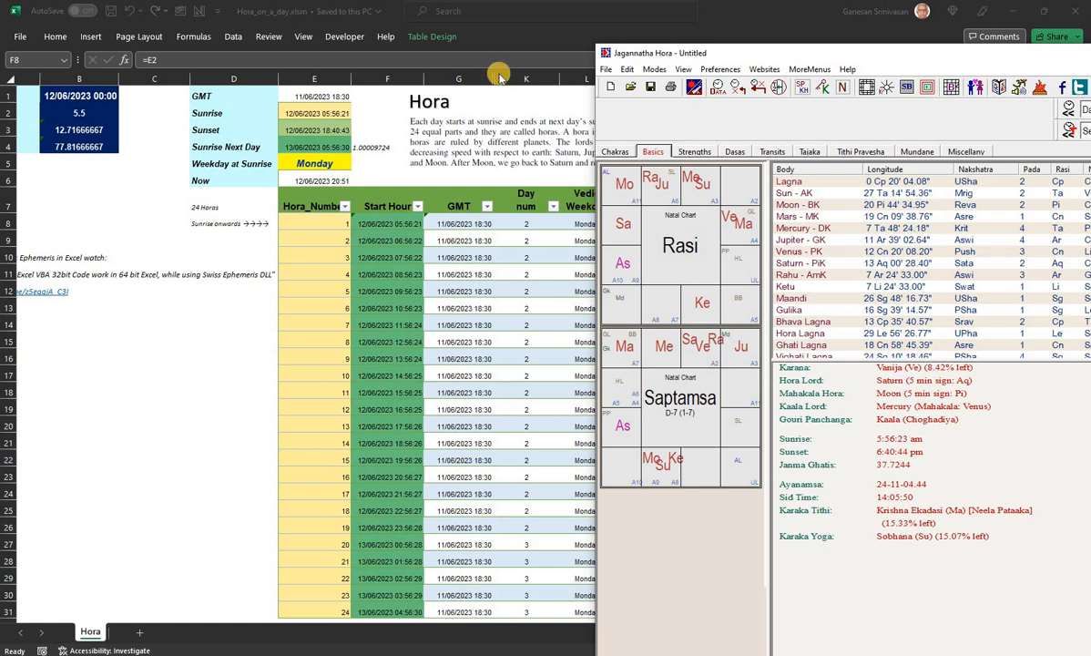
pyautogui.moveTo(997, 58); pyautogui.dragTo(649, 157)
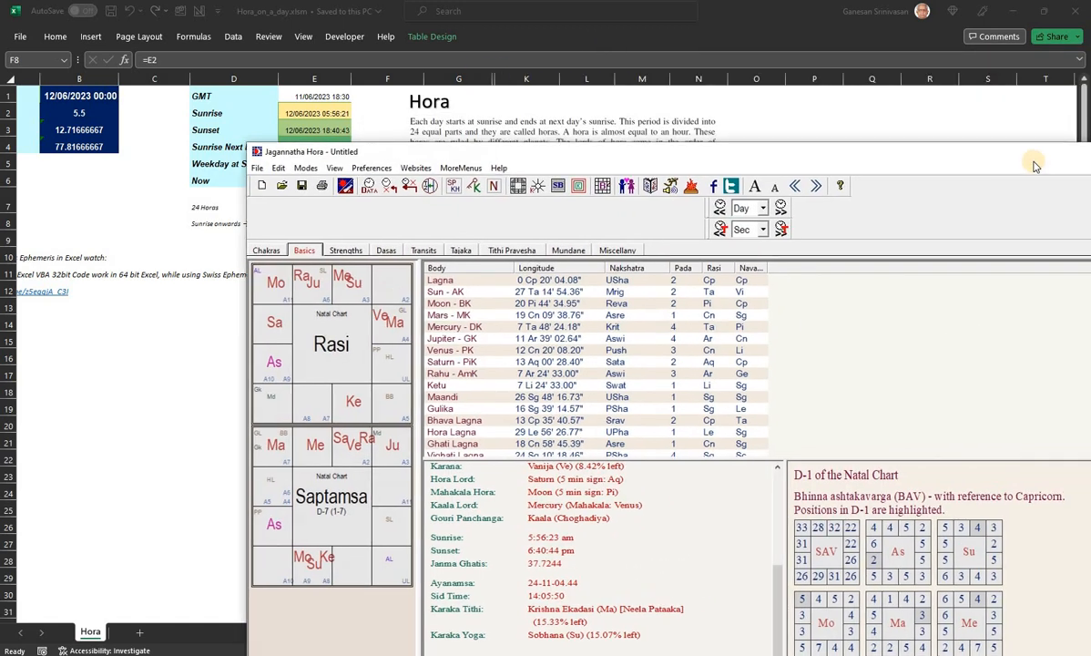
pyautogui.moveTo(1035, 165); pyautogui.dragTo(918, 121)
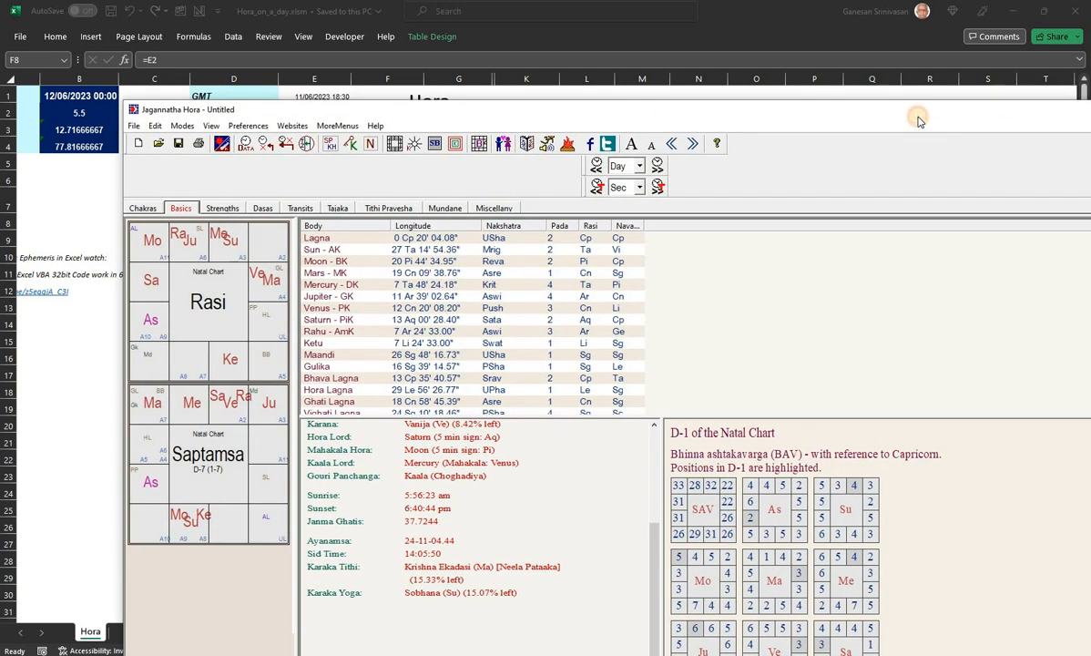
# - Tile Jagannatha Hora beside the workbook and read the June 12, 2023 panchanga's hora end times in a wider view
pyautogui.press('super+Right')
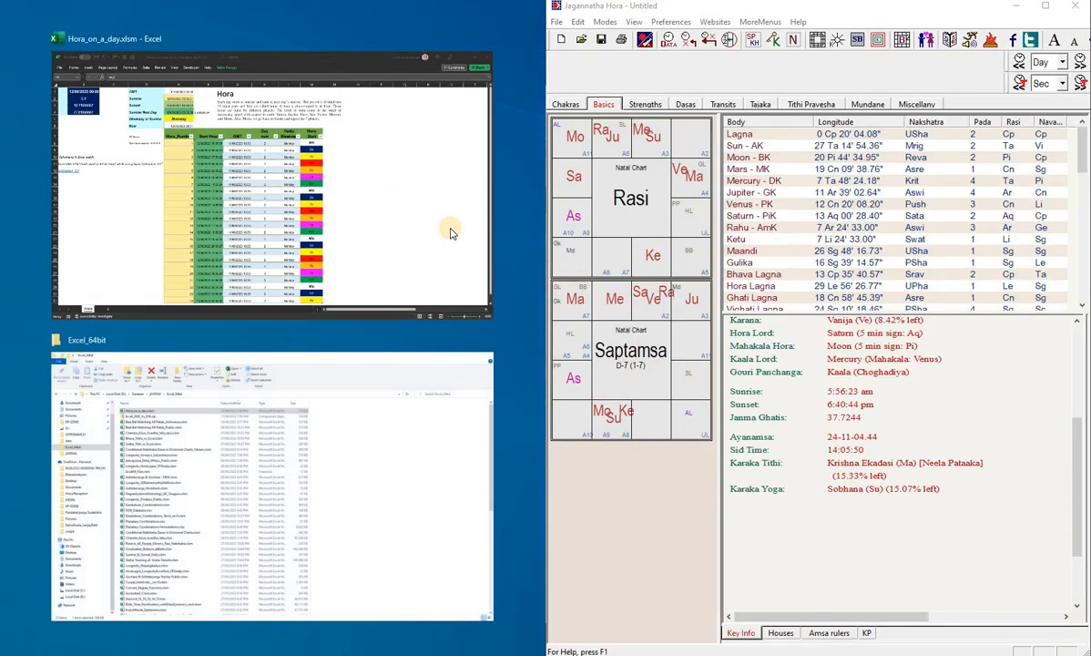
pyautogui.click(435, 228)
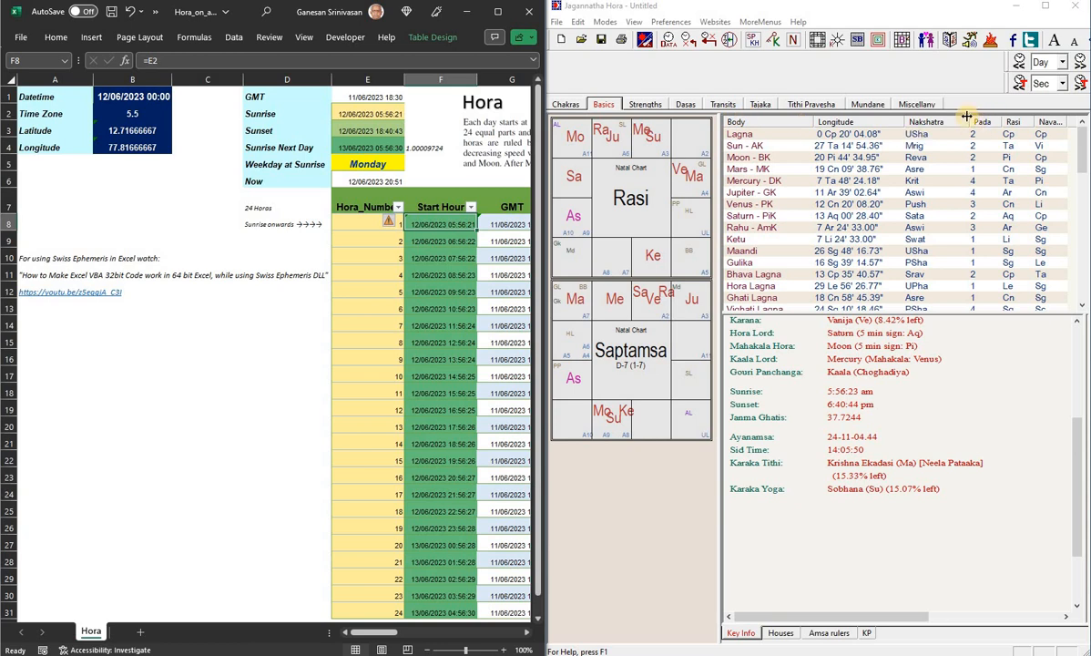
pyautogui.click(913, 104)
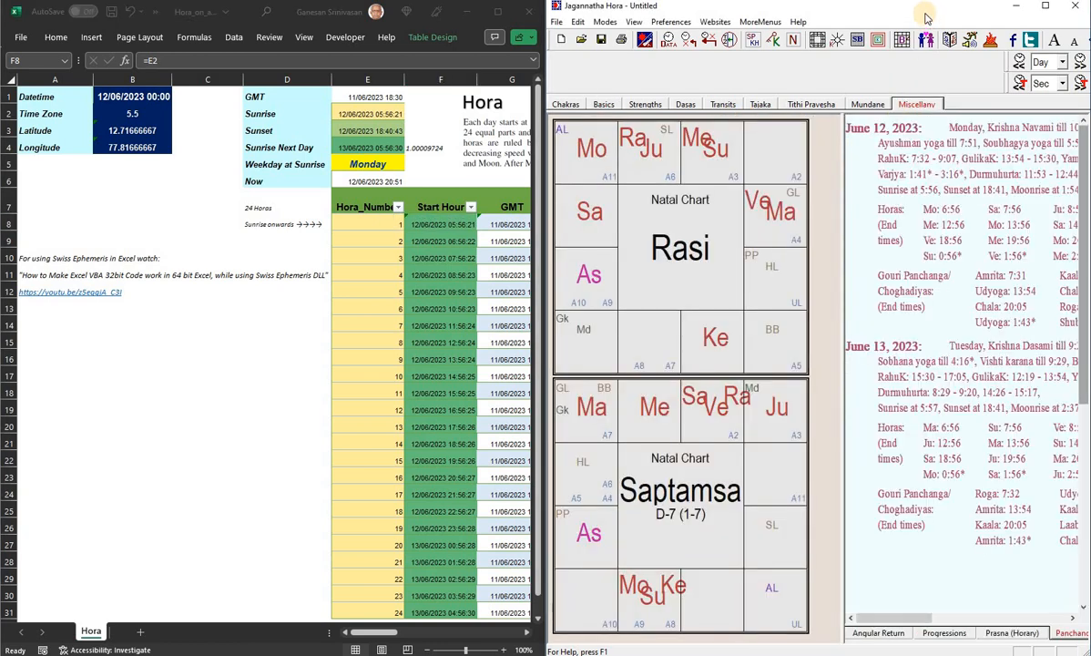
pyautogui.press('super+Left')
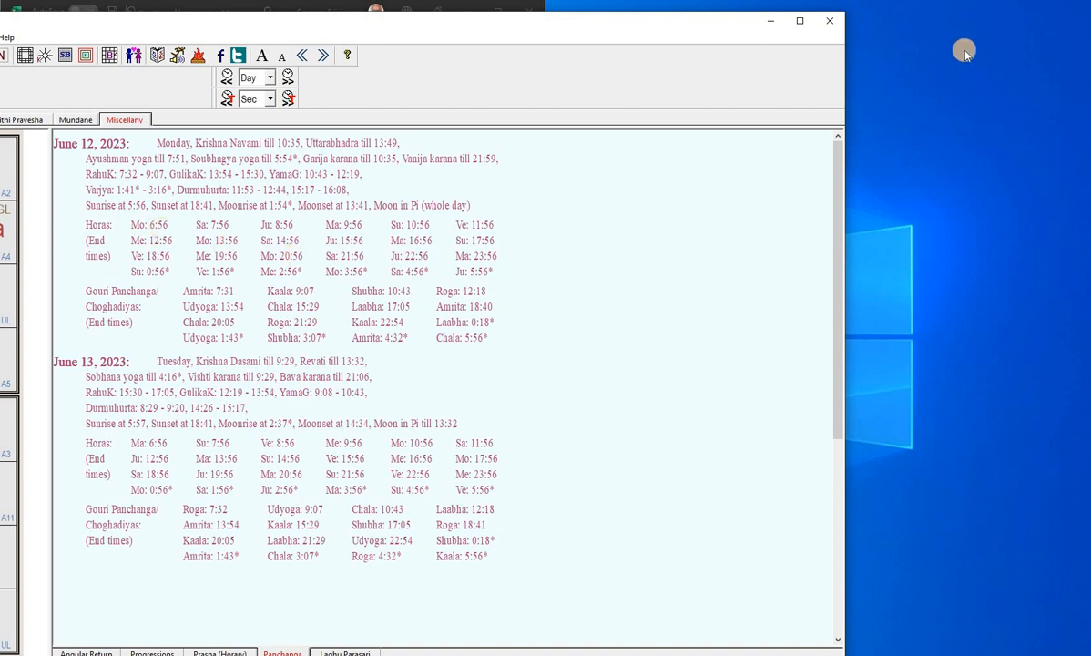
# - Return to the full-size Excel workbook and check the first Start Hour and Hora Start formulas in F9, M8 and F8
pyautogui.click(763, 22)
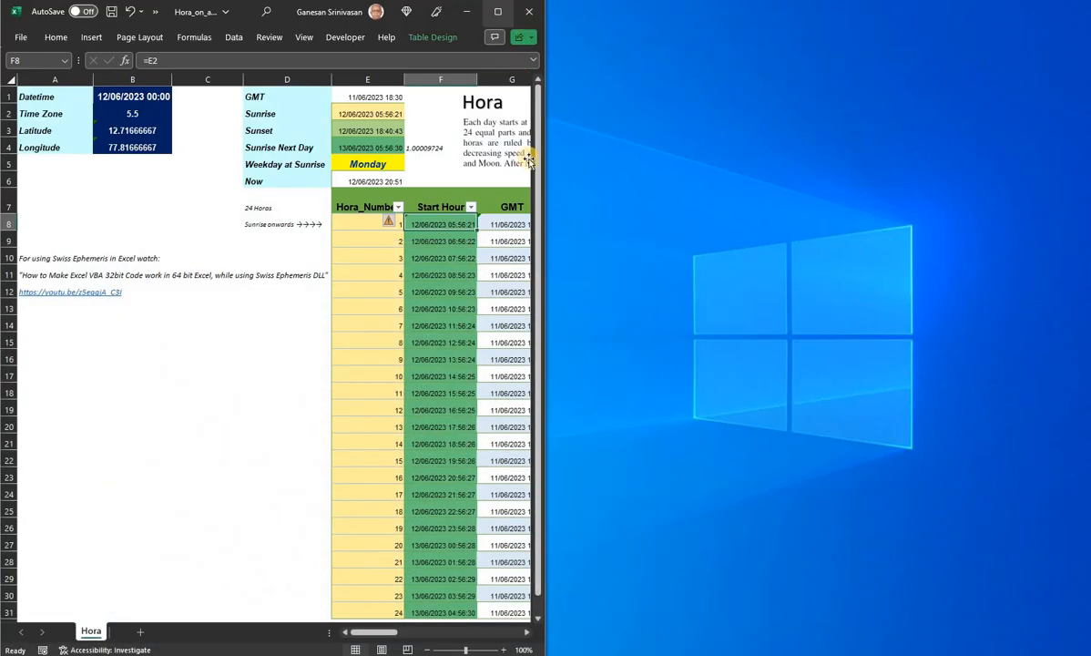
pyautogui.press('super+Up')
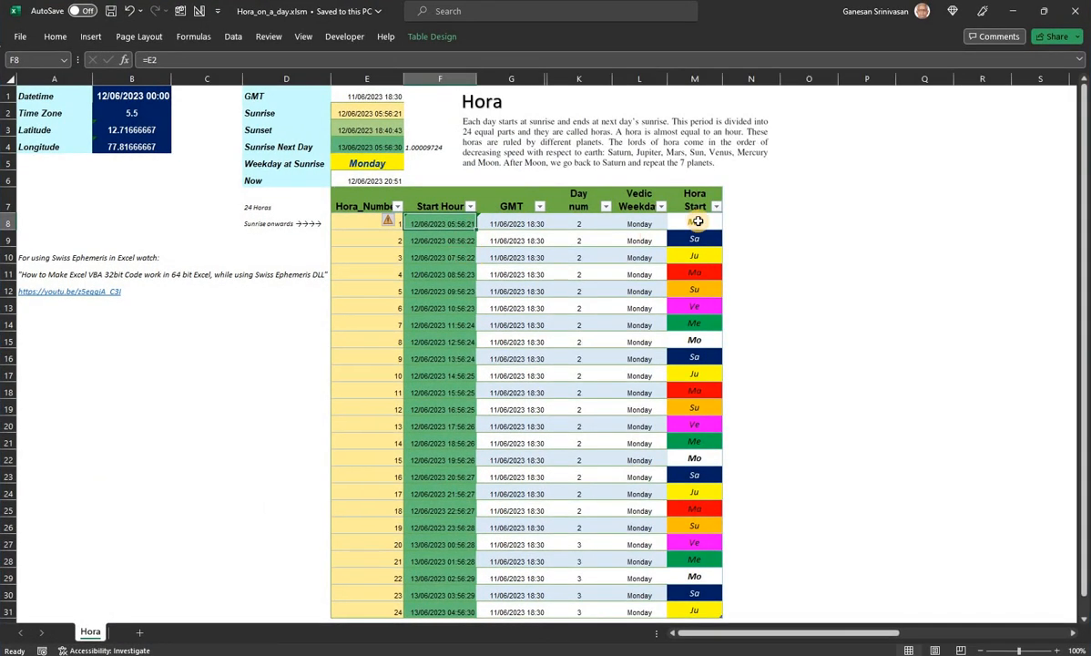
pyautogui.click(461, 241)
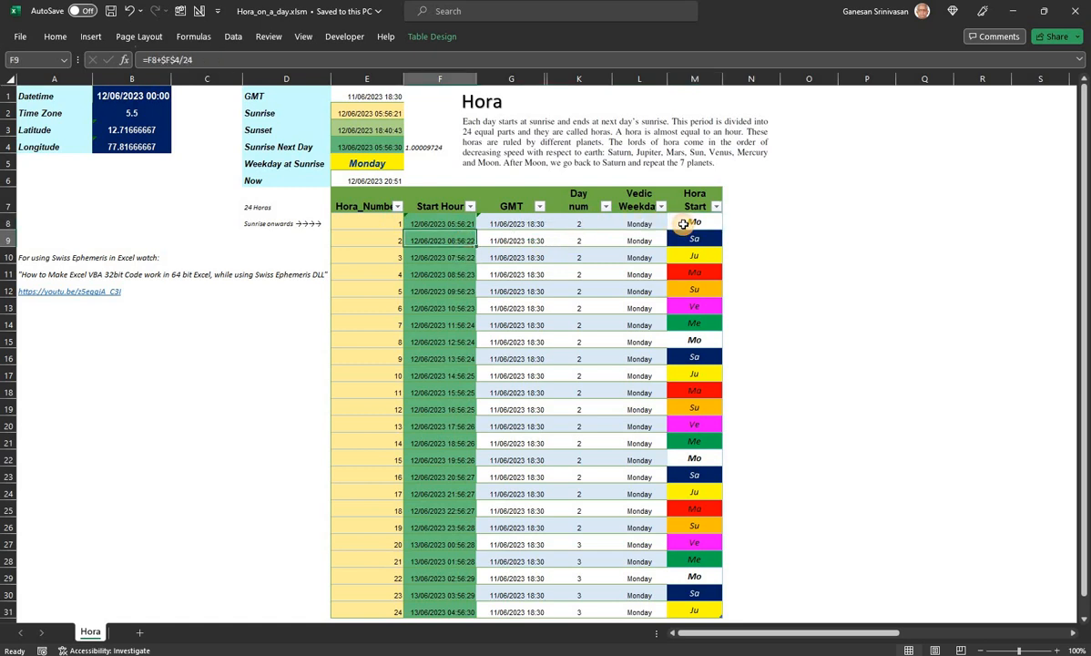
pyautogui.click(683, 223)
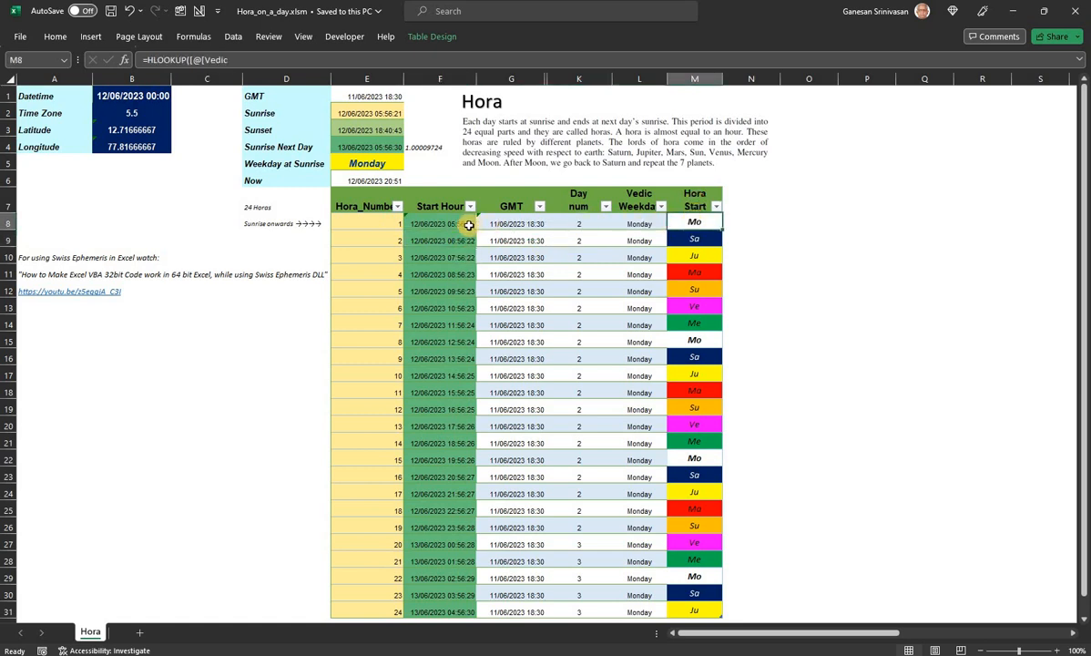
pyautogui.click(468, 225)
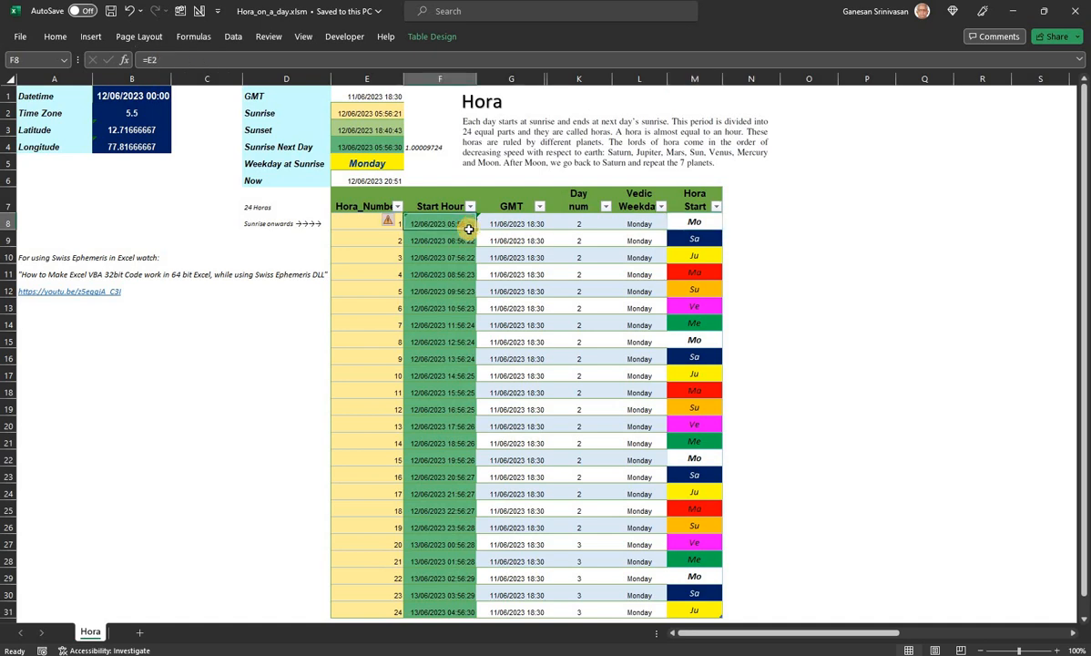
# - Inspect the last hora's Start Hour formula in F31 and its Day num formula in K31
pyautogui.scroll(-4, 447, 273)
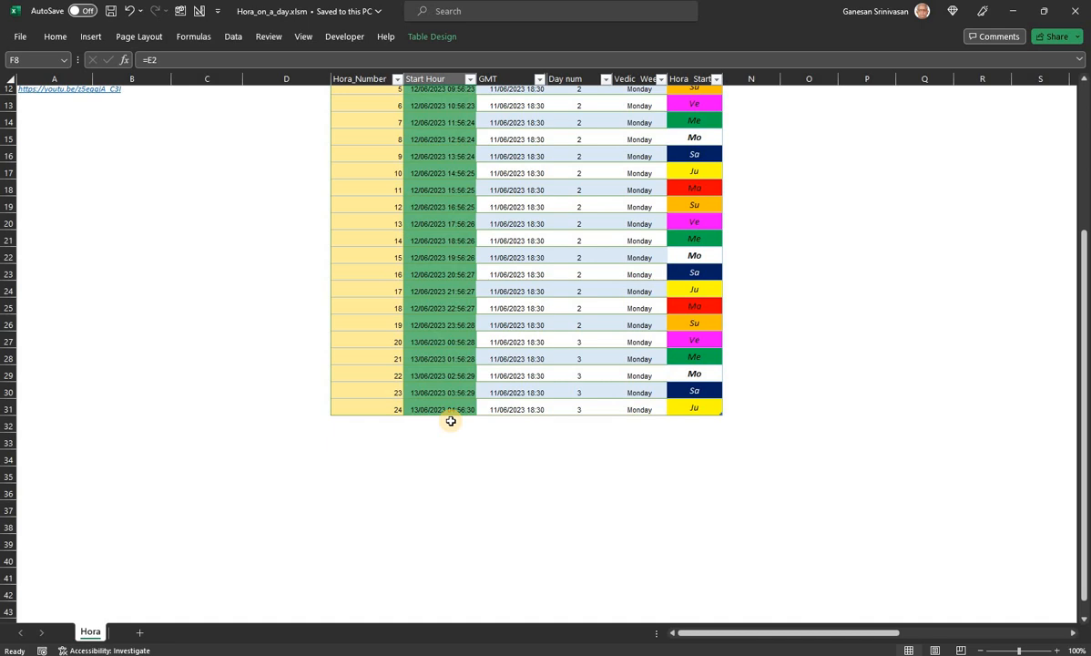
pyautogui.click(448, 409)
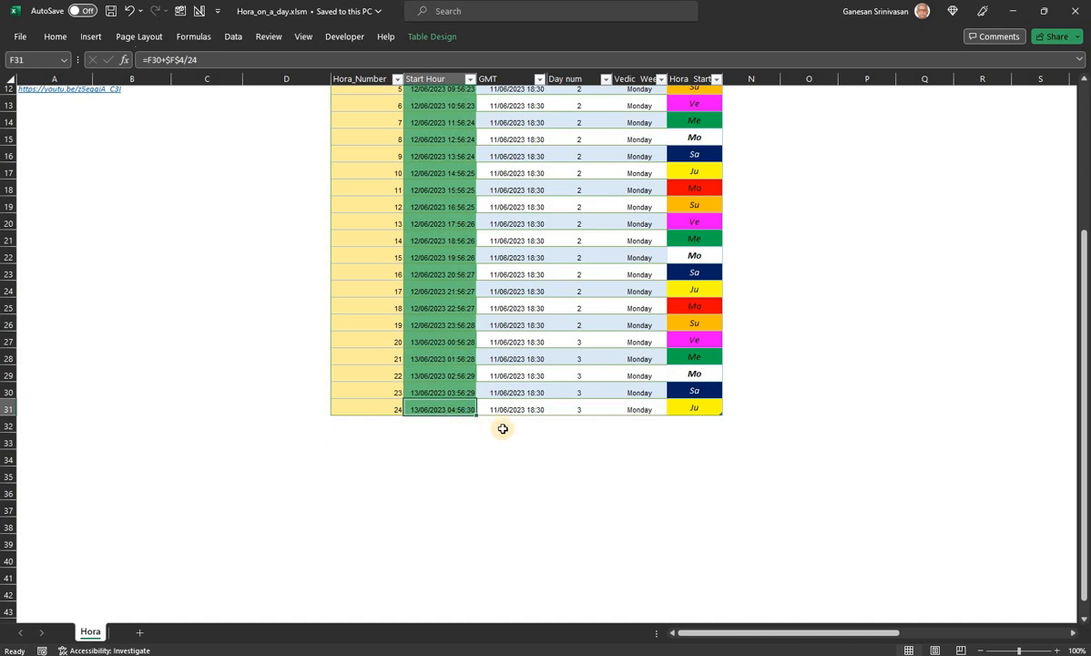
pyautogui.click(583, 407)
pyautogui.scroll(4, 556, 223)
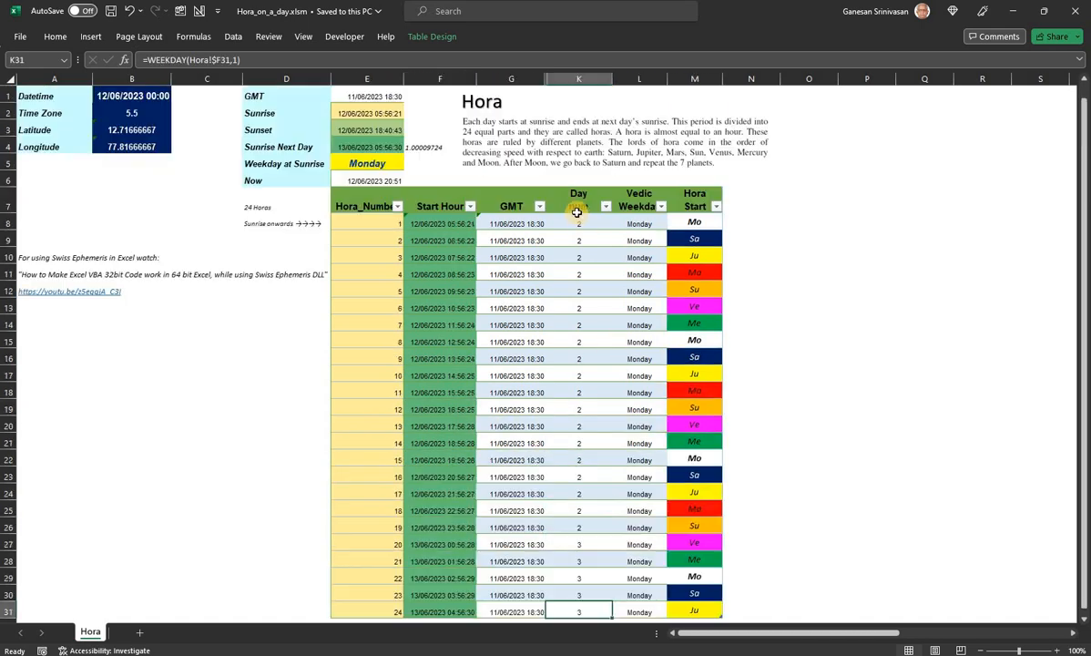
# - Compare the Day num values in K8:K27 with the after-midnight start hour in F28 and inspect the K27 formula
pyautogui.moveTo(582, 219); pyautogui.dragTo(559, 545)
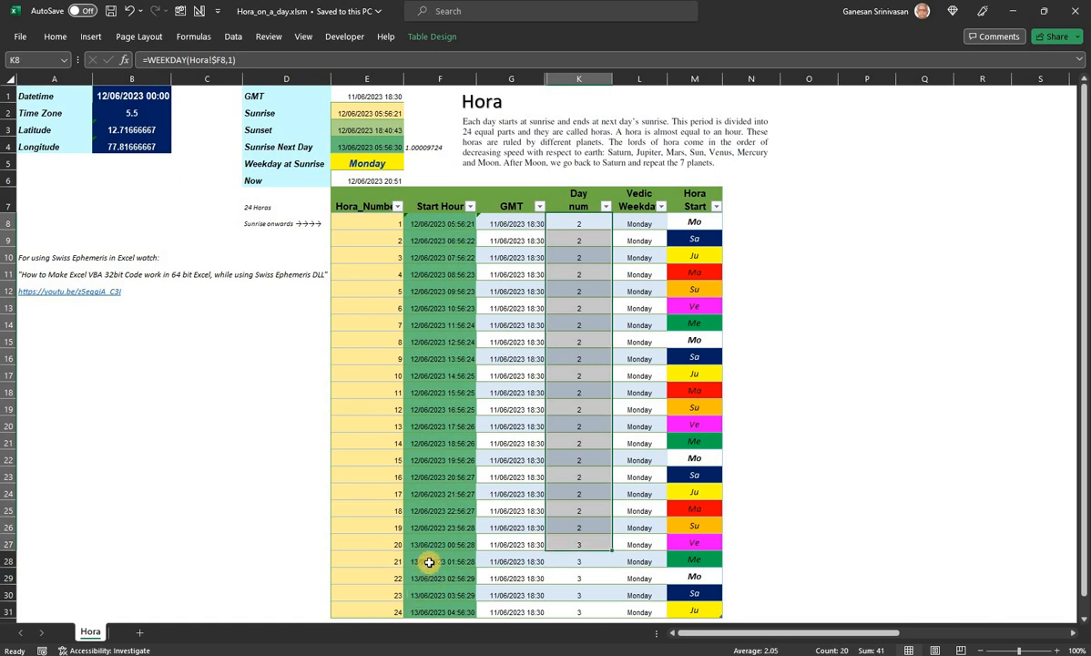
pyautogui.click(429, 563)
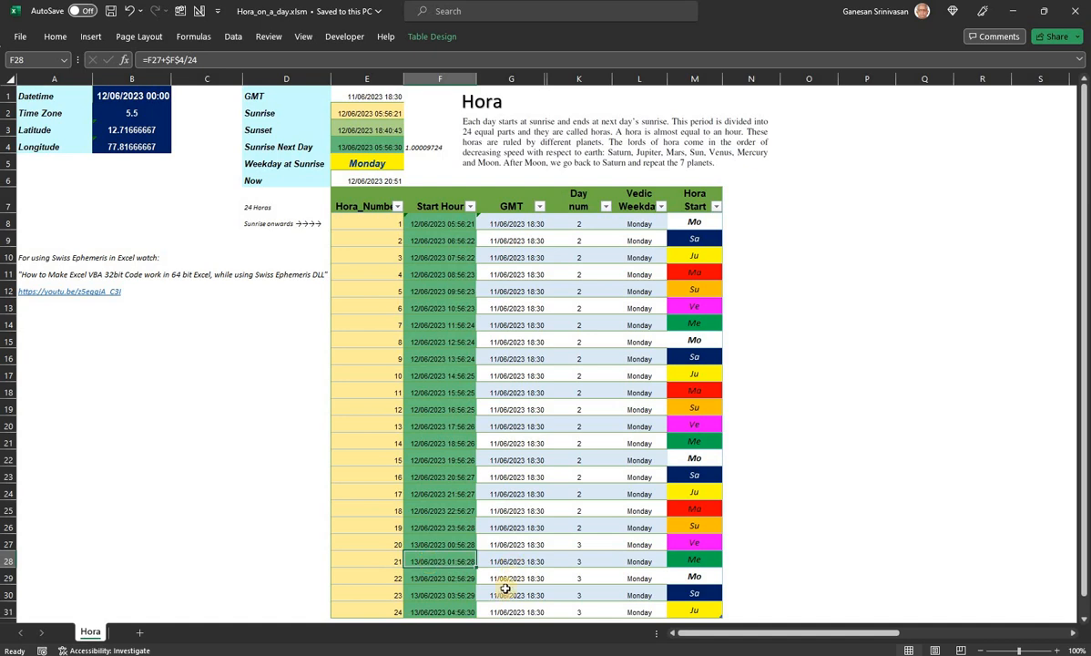
pyautogui.press('Right')
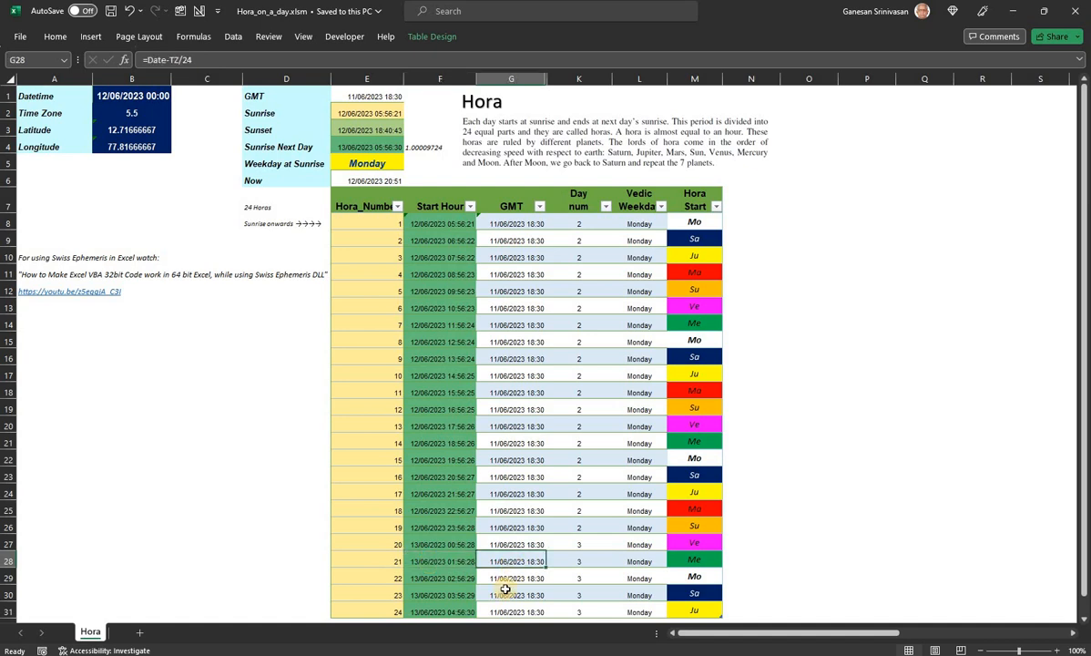
pyautogui.click(436, 563)
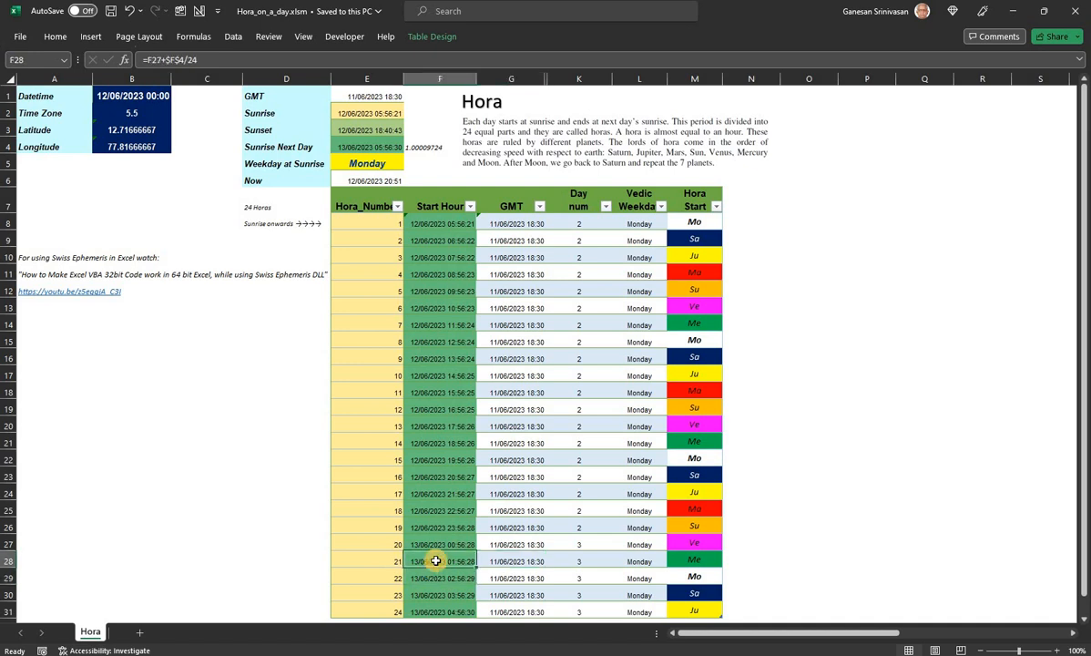
pyautogui.click(573, 545)
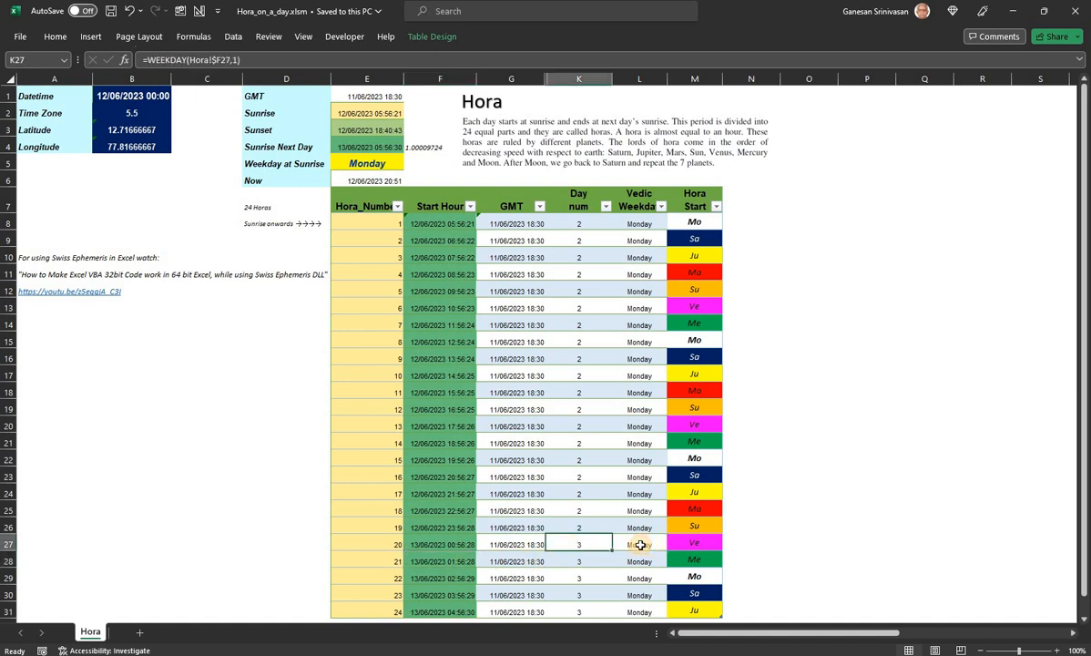
# - Inspect the Vedic Weekday formula in L27 and examine the hora lords in M8:M26 against the date in B1
pyautogui.click(640, 544)
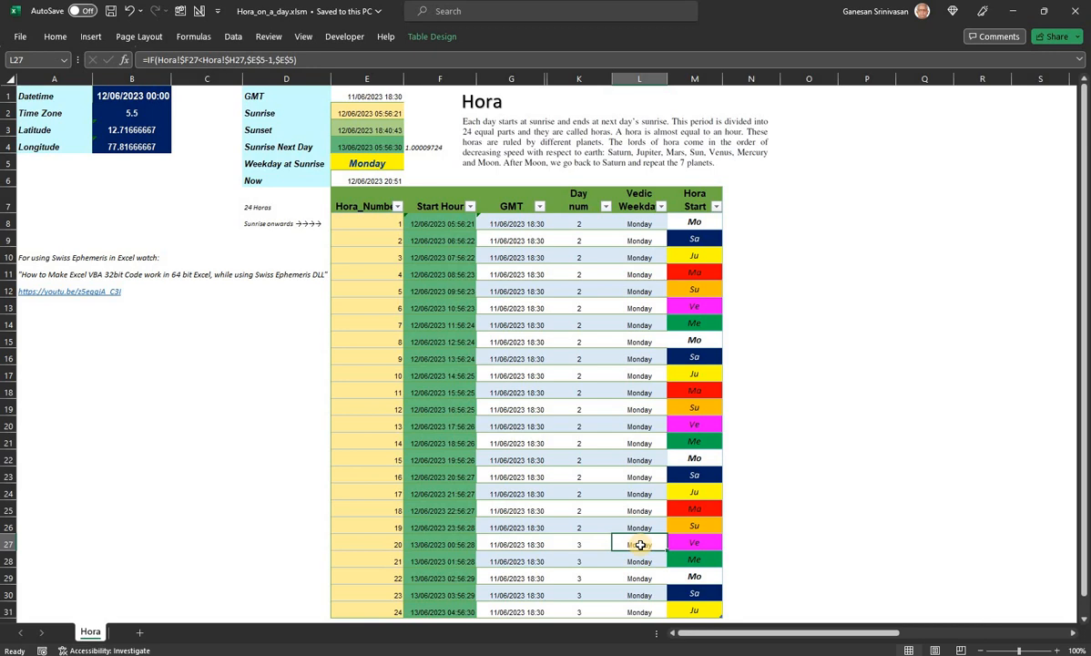
pyautogui.scroll(-2, 640, 545)
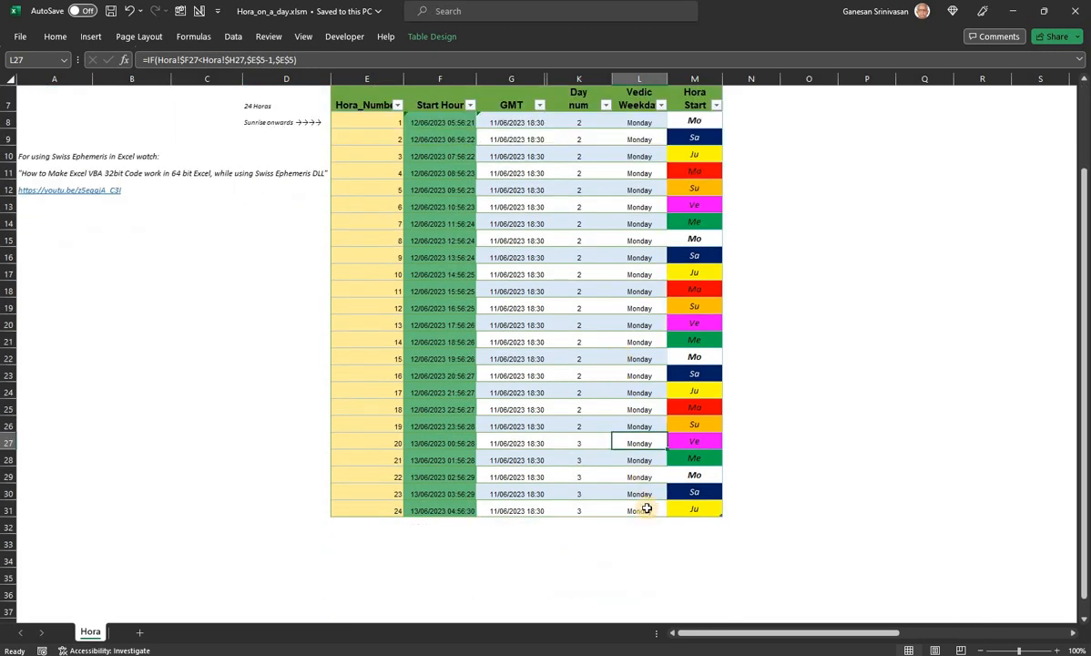
pyautogui.scroll(2, 655, 247)
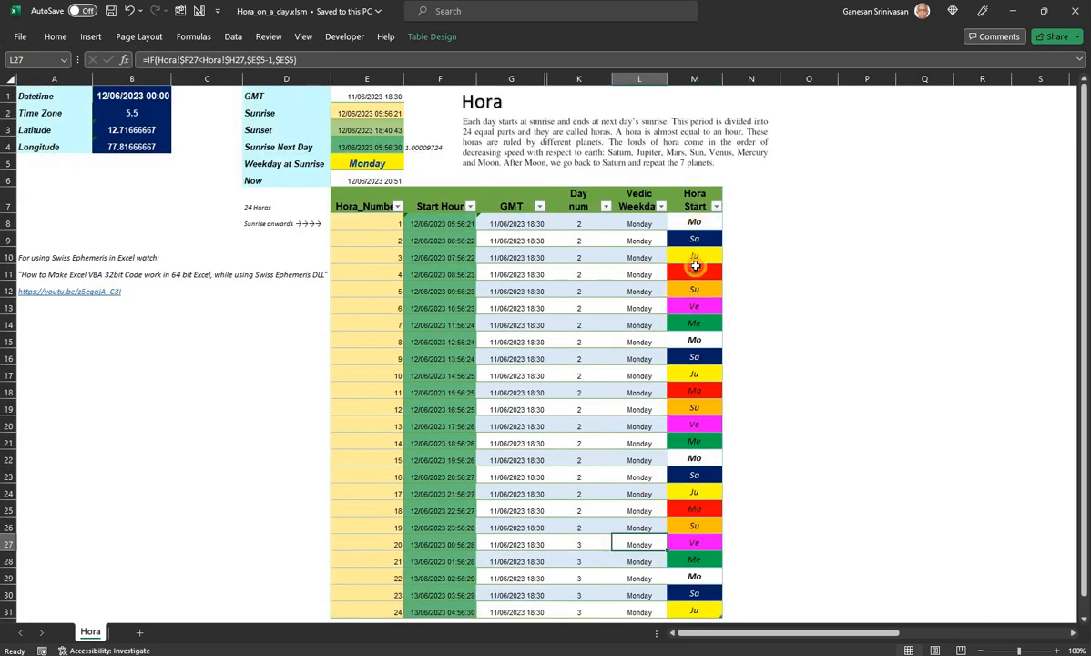
pyautogui.moveTo(694, 223); pyautogui.dragTo(699, 525)
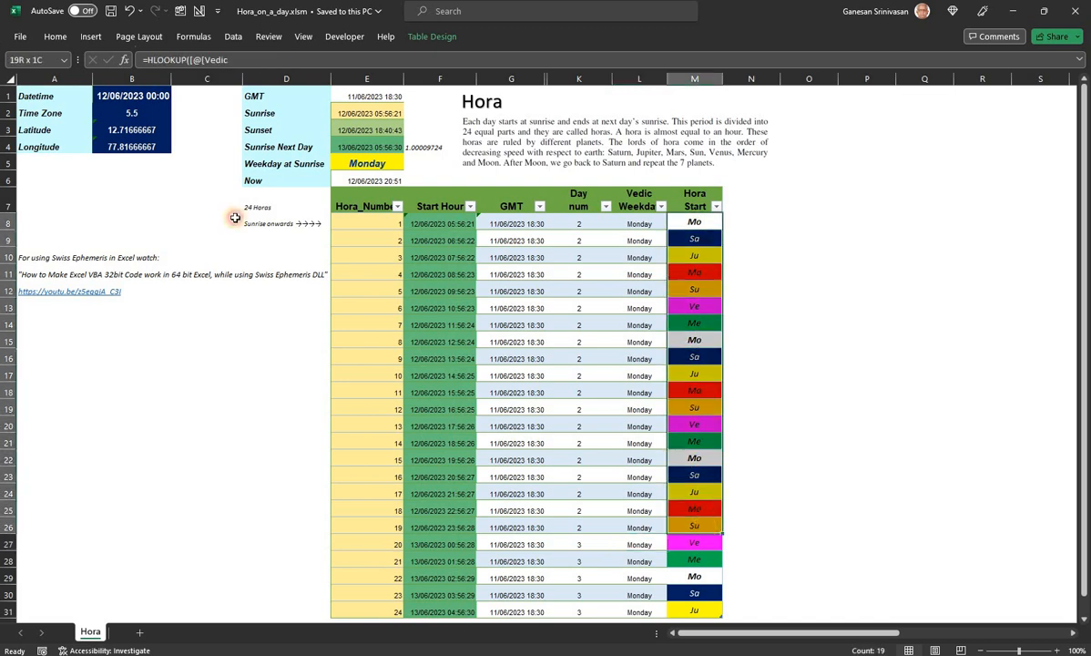
pyautogui.click(155, 98)
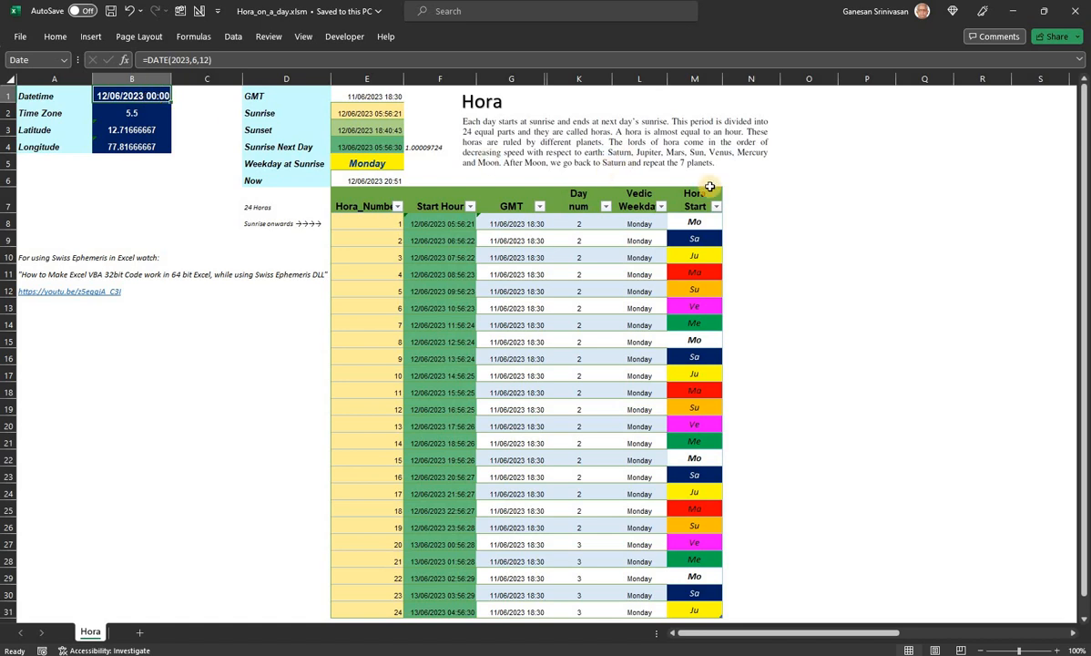
# - Filter the Hora Start column to show only Sa and review the Start Hour values of the Saturn horas
pyautogui.click(717, 208)
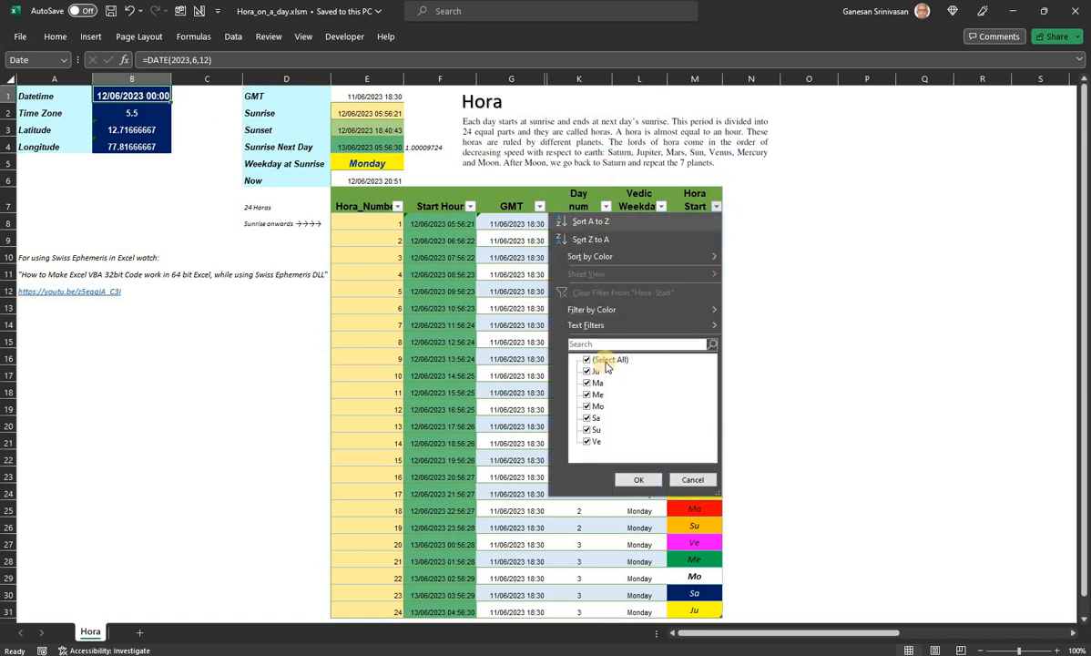
pyautogui.click(588, 360)
pyautogui.click(588, 418)
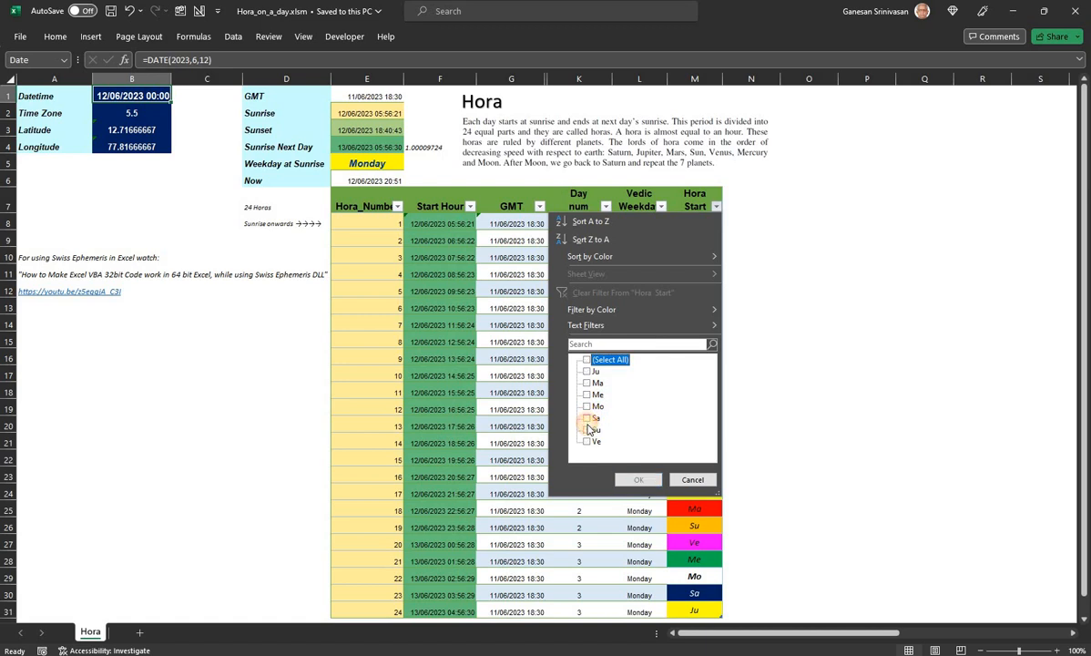
pyautogui.click(631, 479)
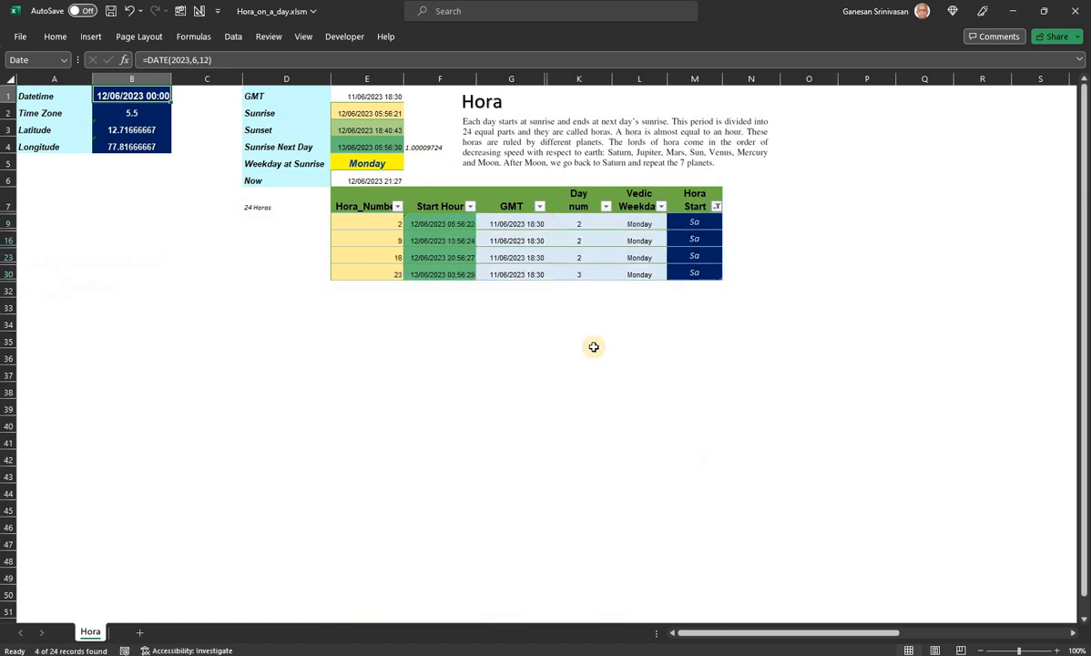
pyautogui.click(464, 242)
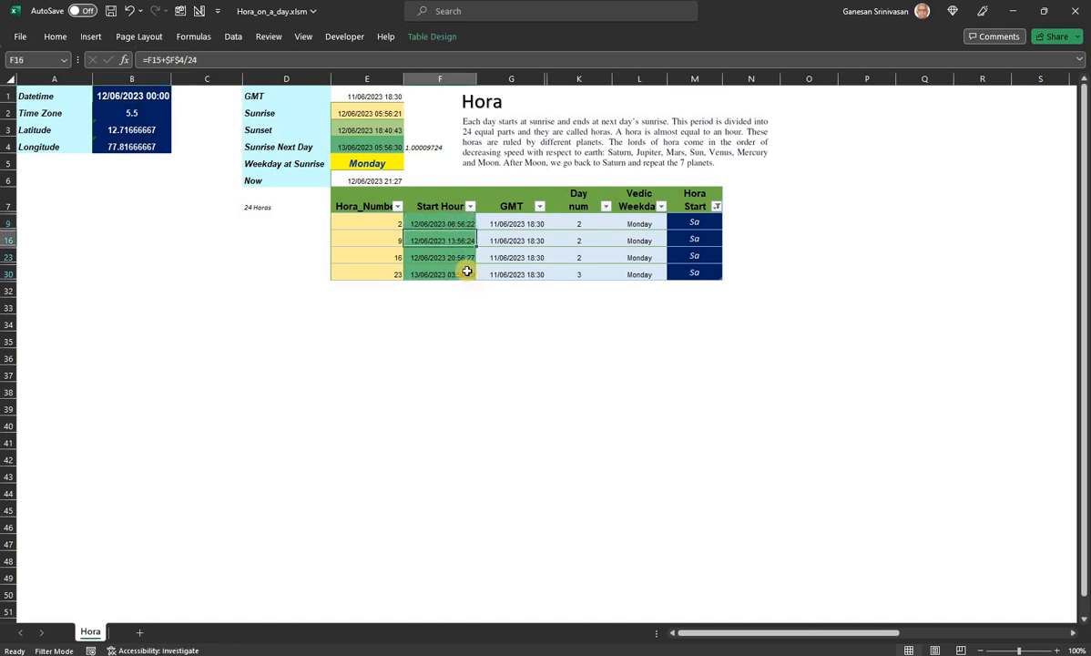
pyautogui.press('Down')
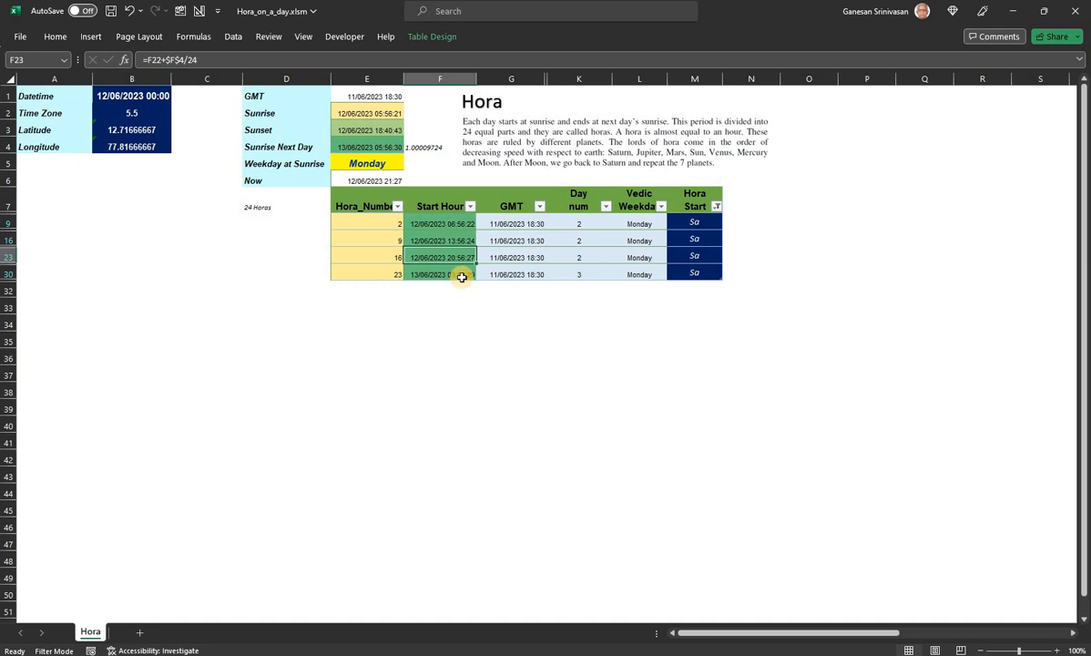
pyautogui.moveTo(463, 224); pyautogui.dragTo(464, 274)
pyautogui.click(464, 274)
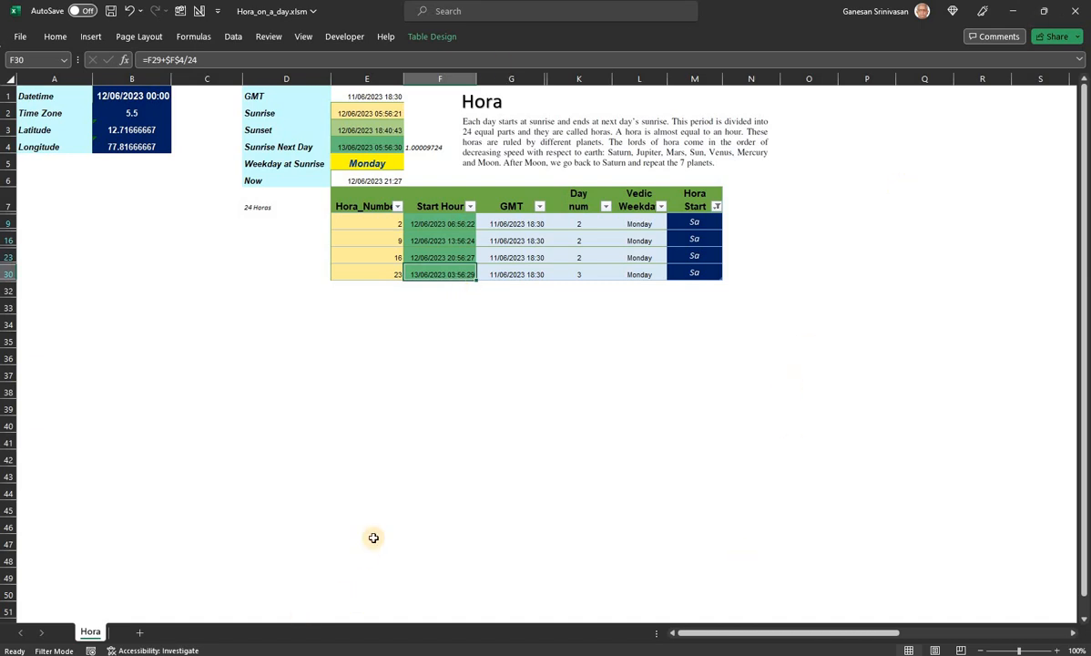
# - Change the Hora Start filter to show only Ju and check the Jupiter horas' Start Hour values
pyautogui.click(718, 208)
pyautogui.click(589, 359)
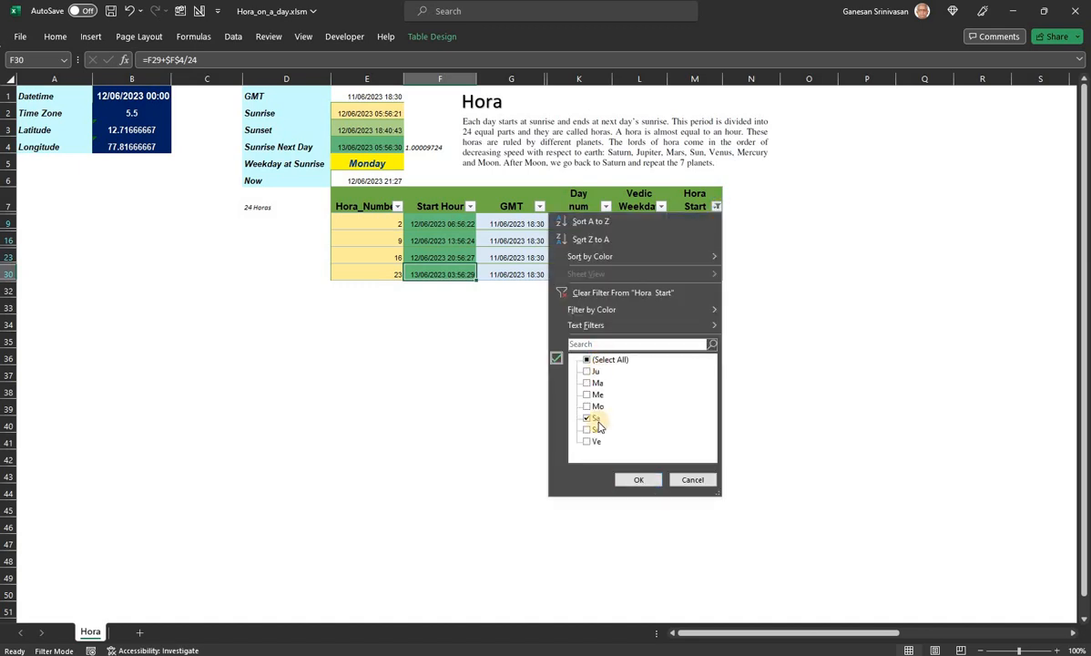
pyautogui.click(590, 359)
pyautogui.click(640, 482)
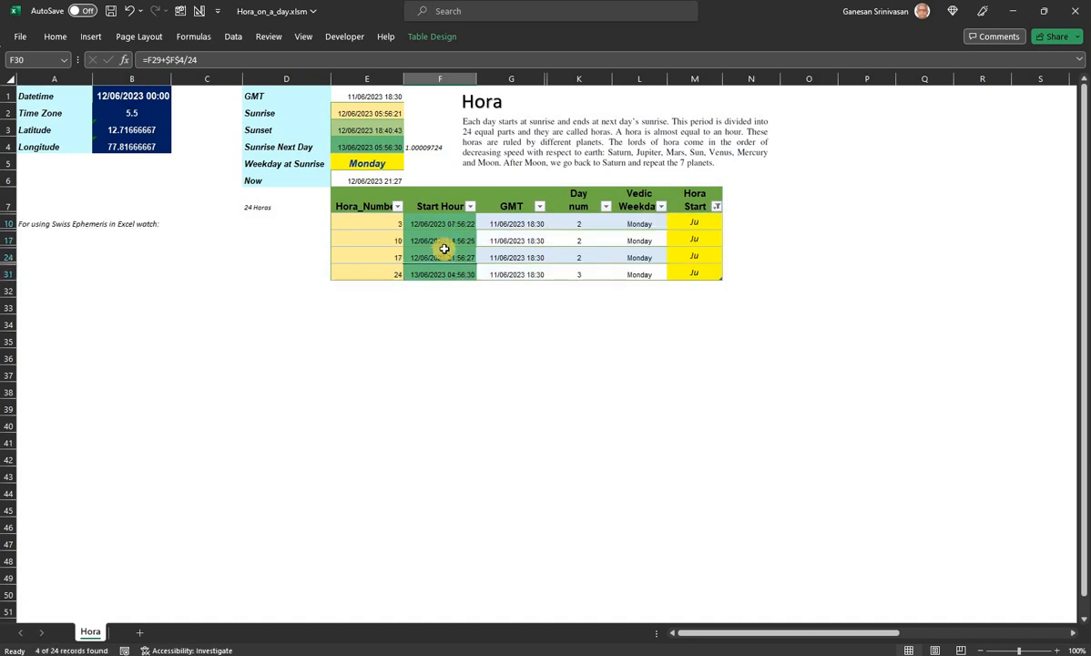
pyautogui.click(421, 242)
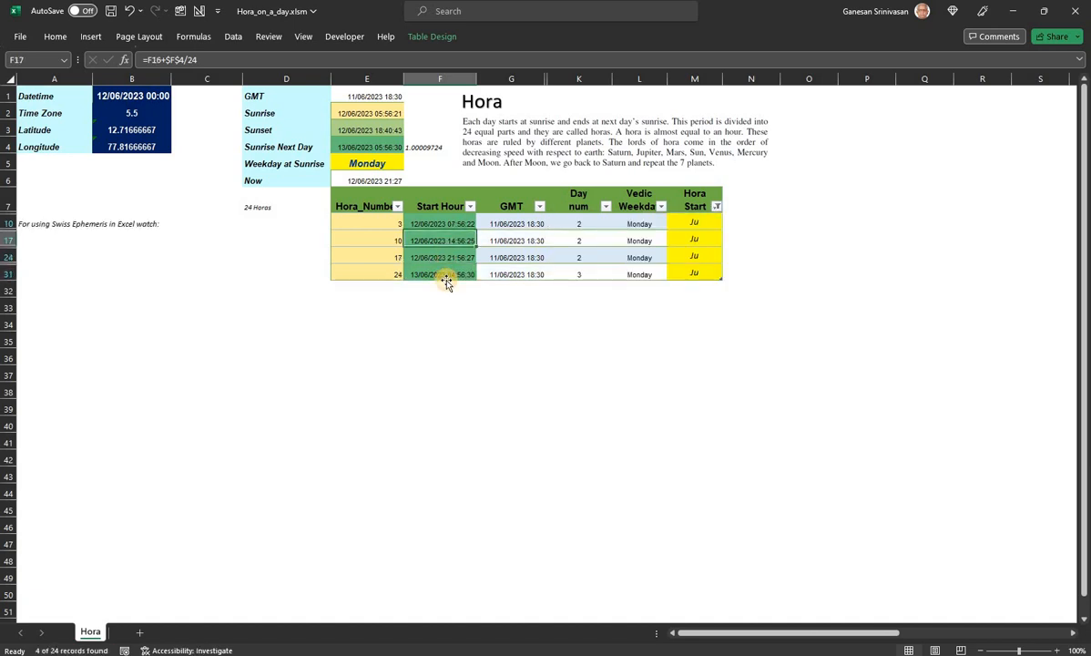
# - Clear the Hora Start filter to restore all hora rows and select the first Start Hour cell, F8
pyautogui.click(717, 207)
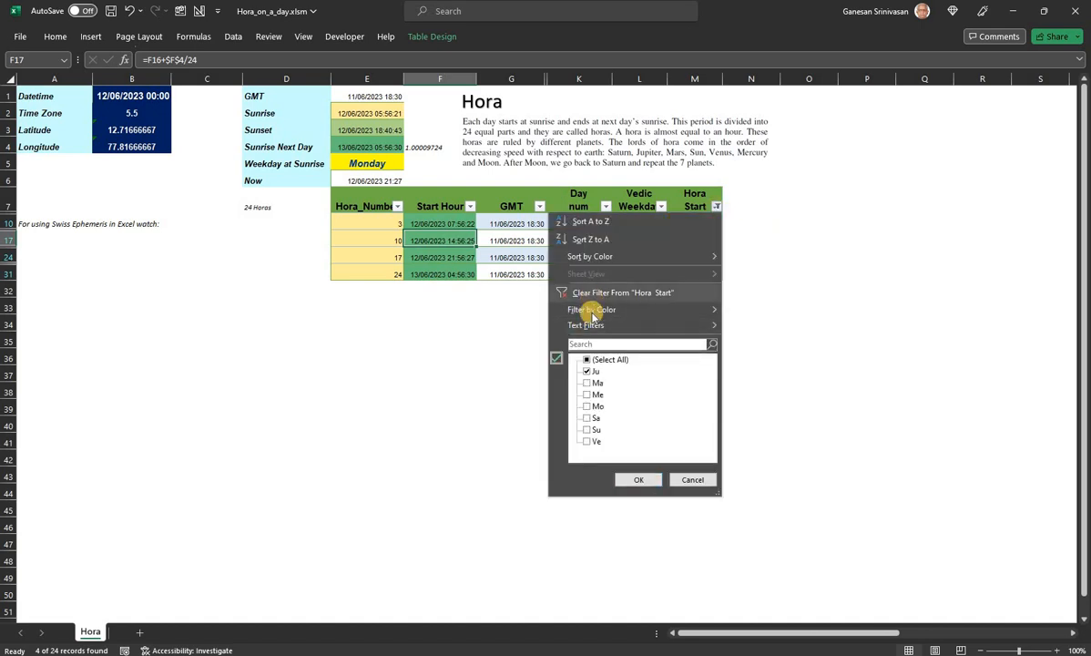
pyautogui.click(606, 293)
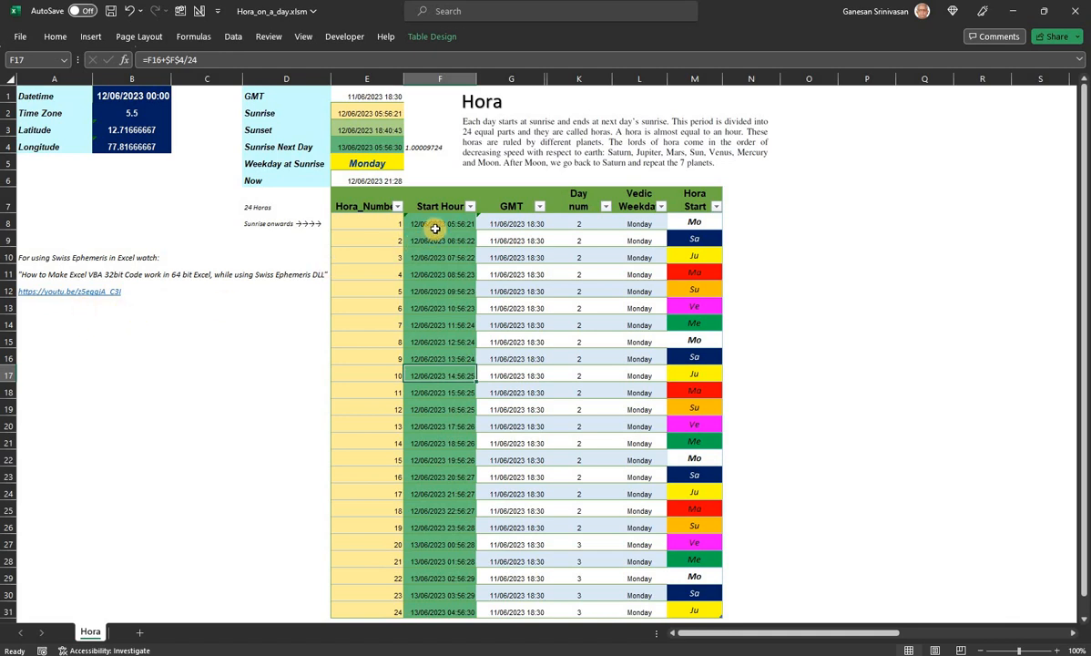
pyautogui.click(435, 227)
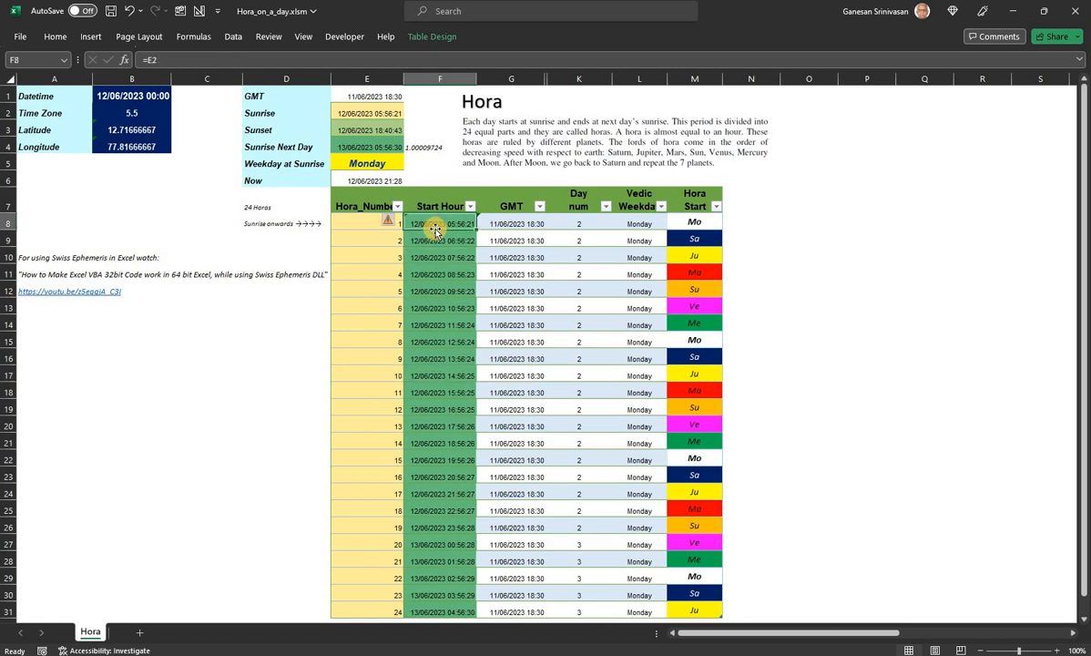